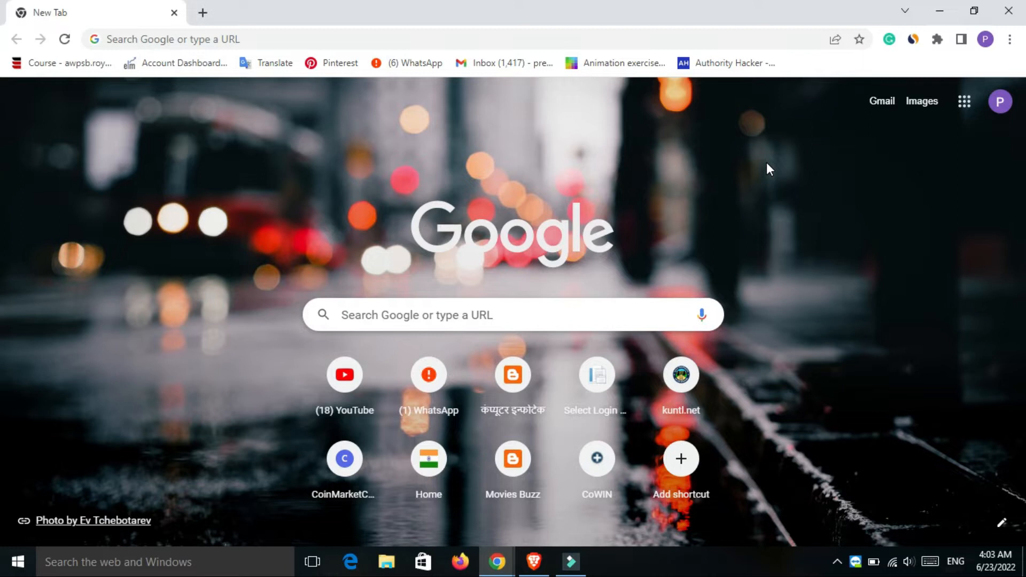
- Switch to the other Google account and open Blogger from the Google apps
click(1000, 102)
click(864, 369)
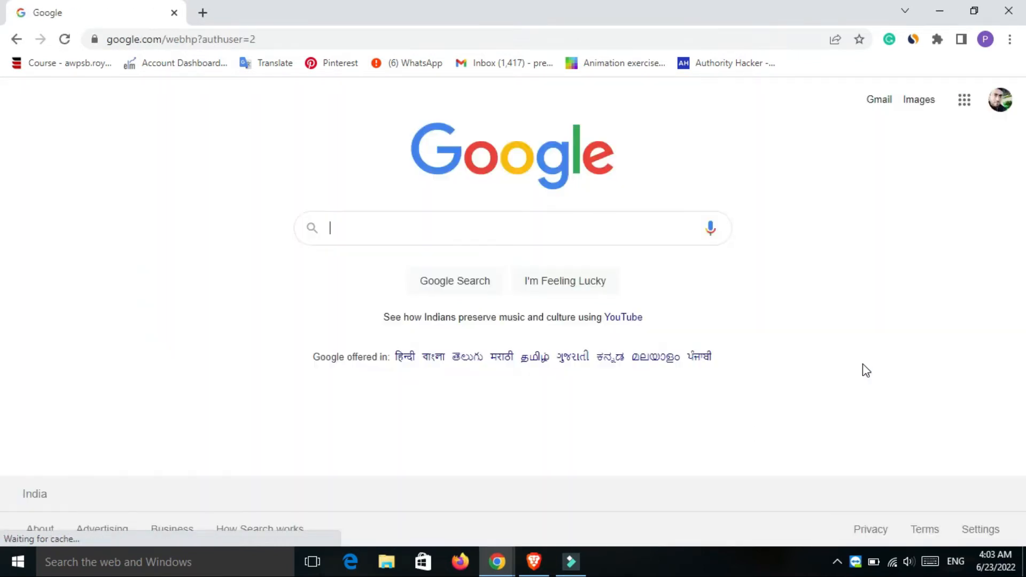
click(965, 101)
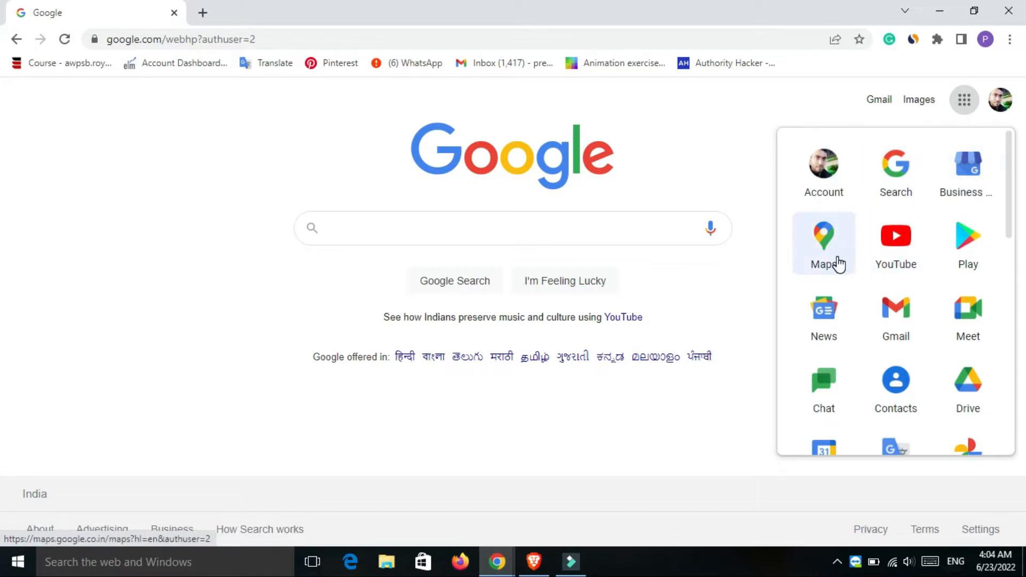
scroll(839, 264, down, 1)
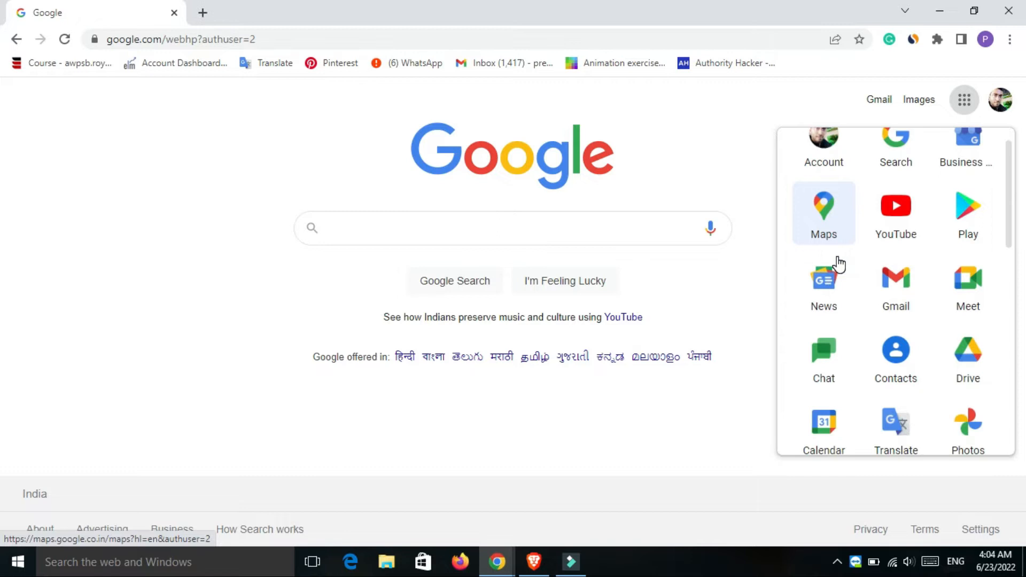
scroll(839, 264, down, 1)
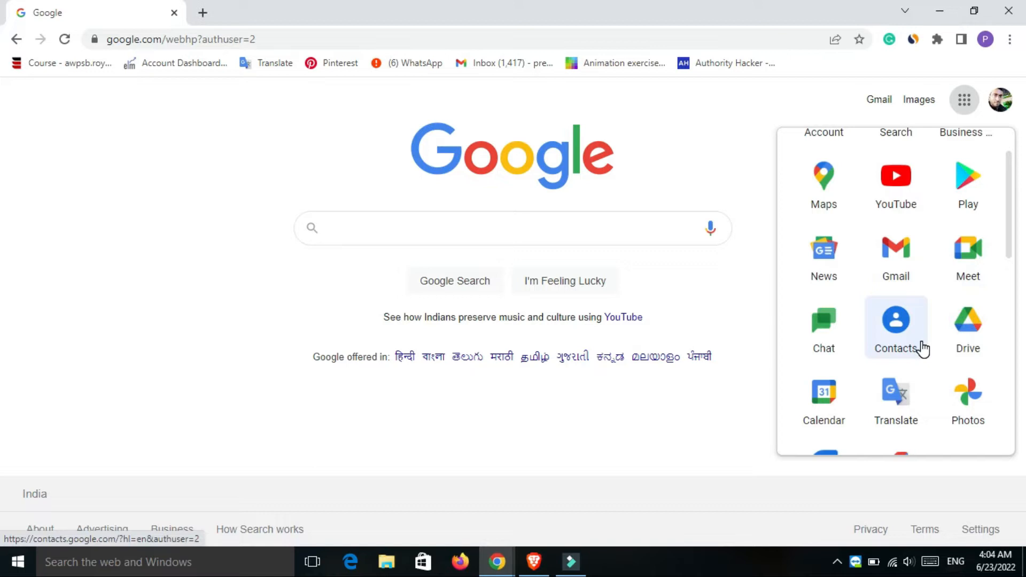
scroll(923, 348, down, 5)
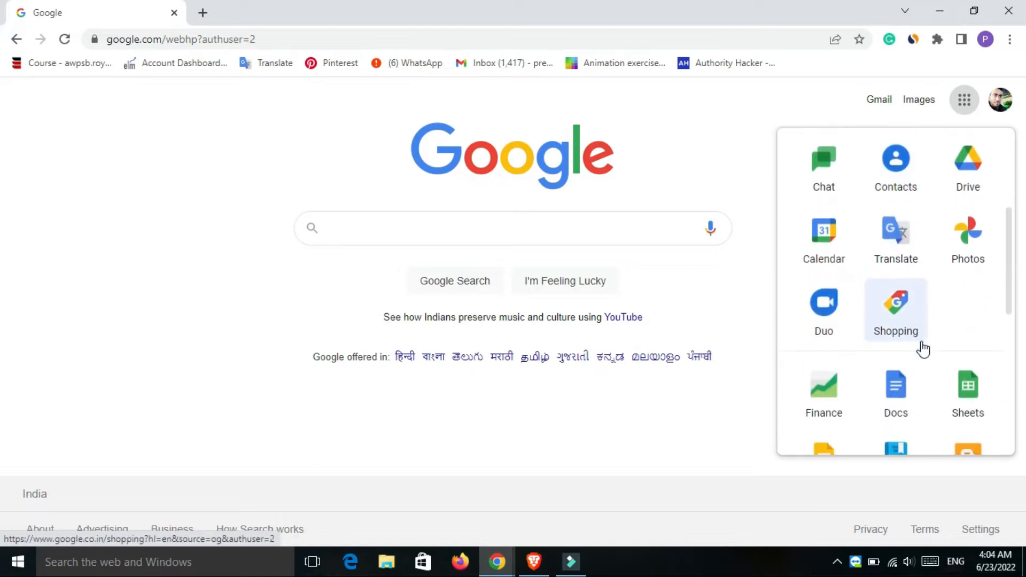
scroll(923, 349, down, 2)
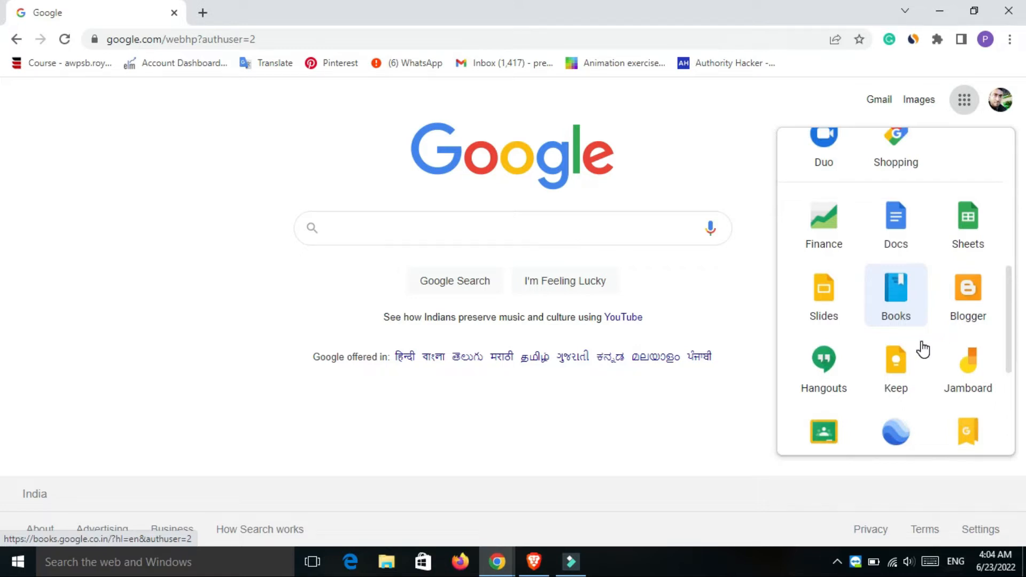
click(969, 314)
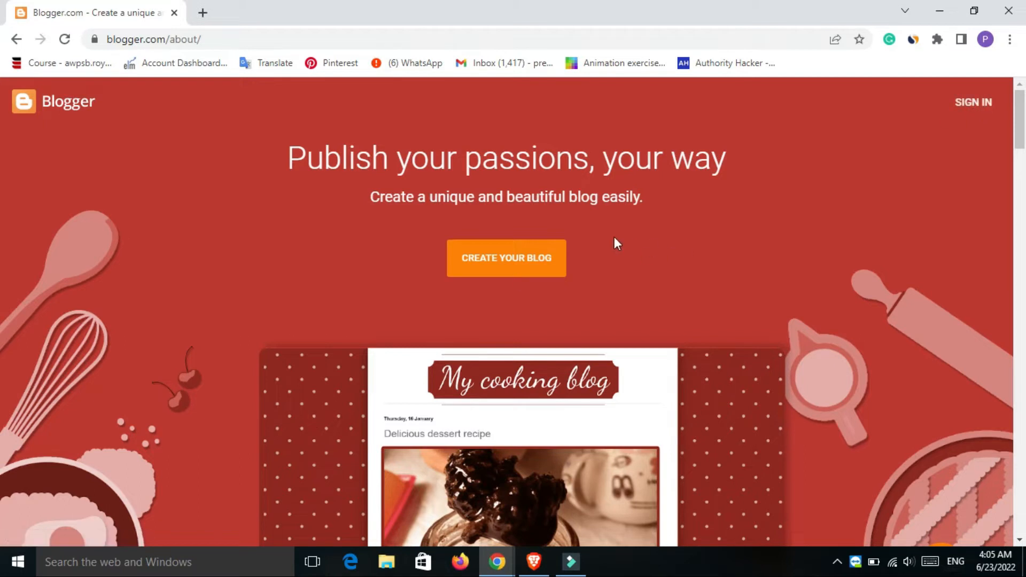
- Start creating a blog with the third listed Google account and give it the title "cipher"
click(539, 260)
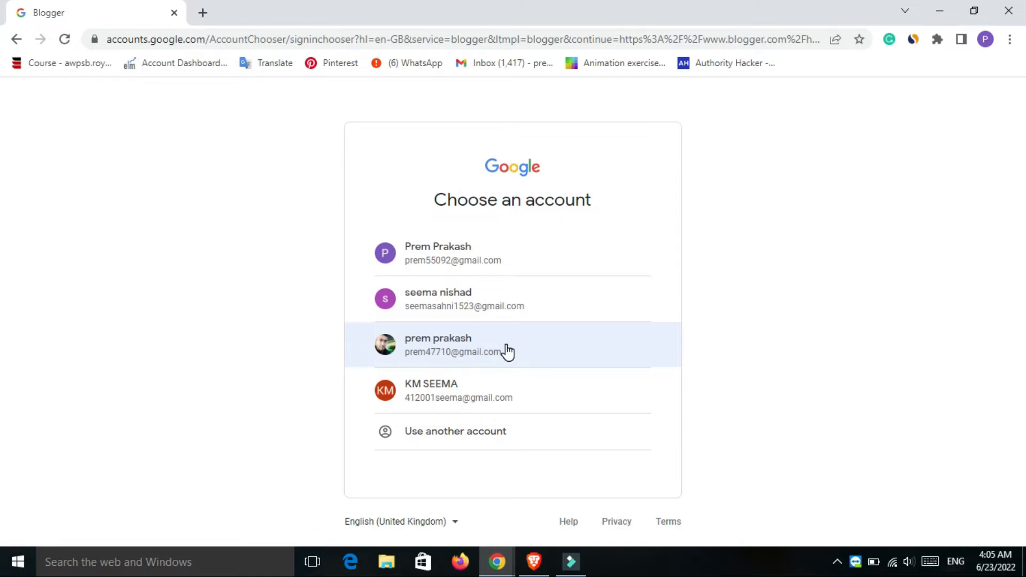
click(508, 352)
click(430, 469)
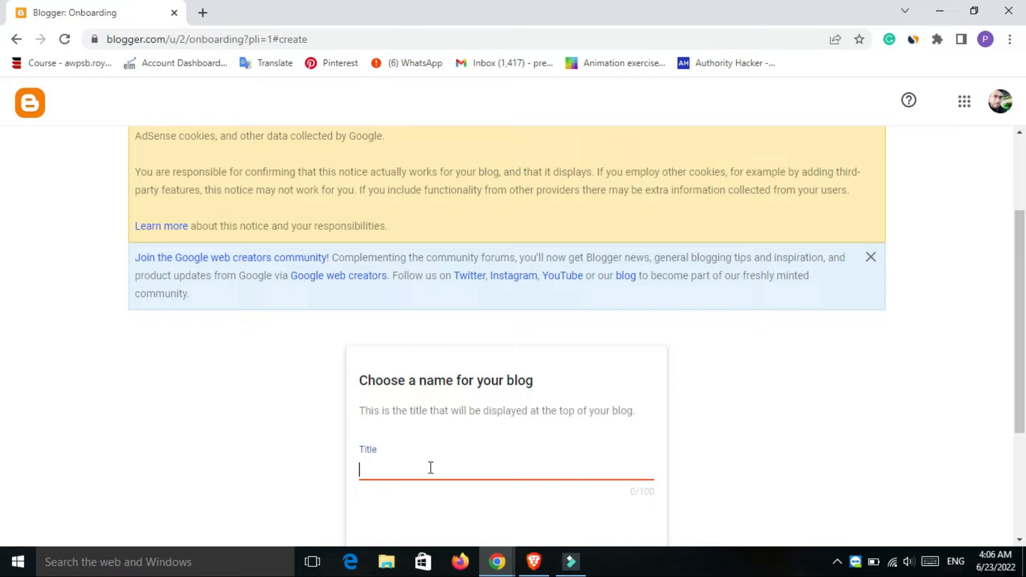
text(cipher)
drag(1023, 285, 1023, 384)
- Set the blog's web address to cipherhelp and continue to the display name
click(428, 288)
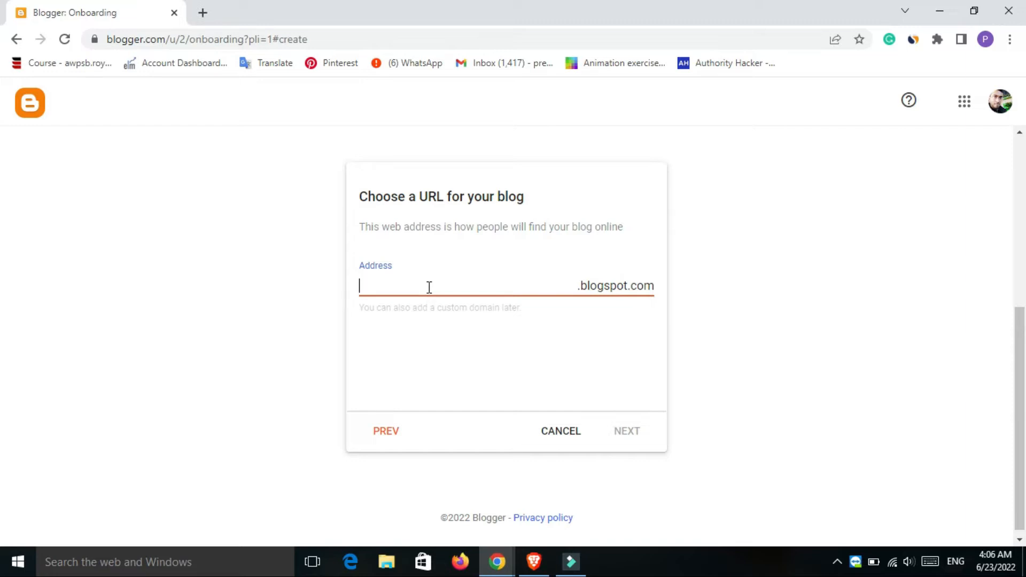
text(ciphe)
text(r)
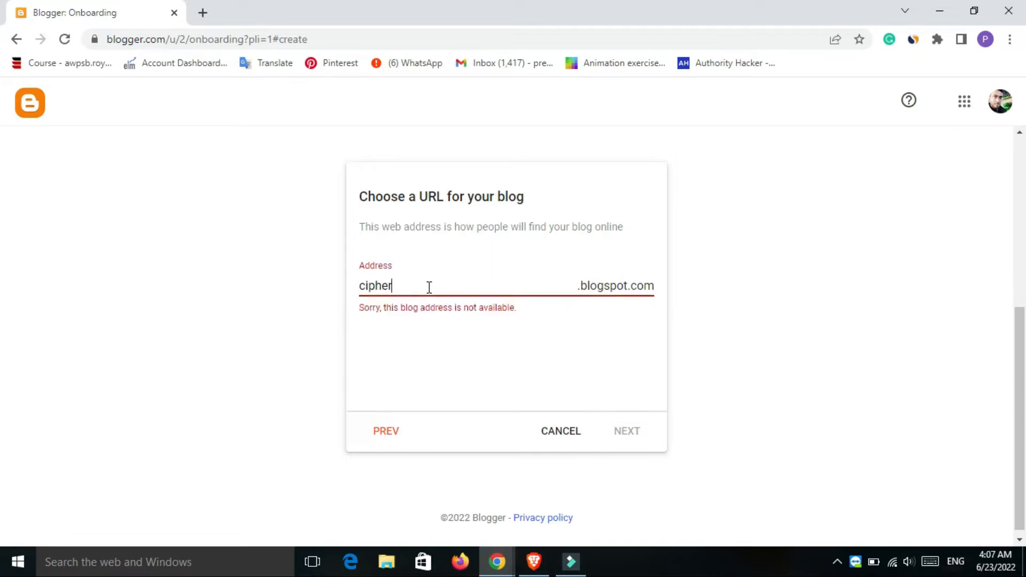
text(learn)
key(ctrl+z)
text(help)
click(628, 434)
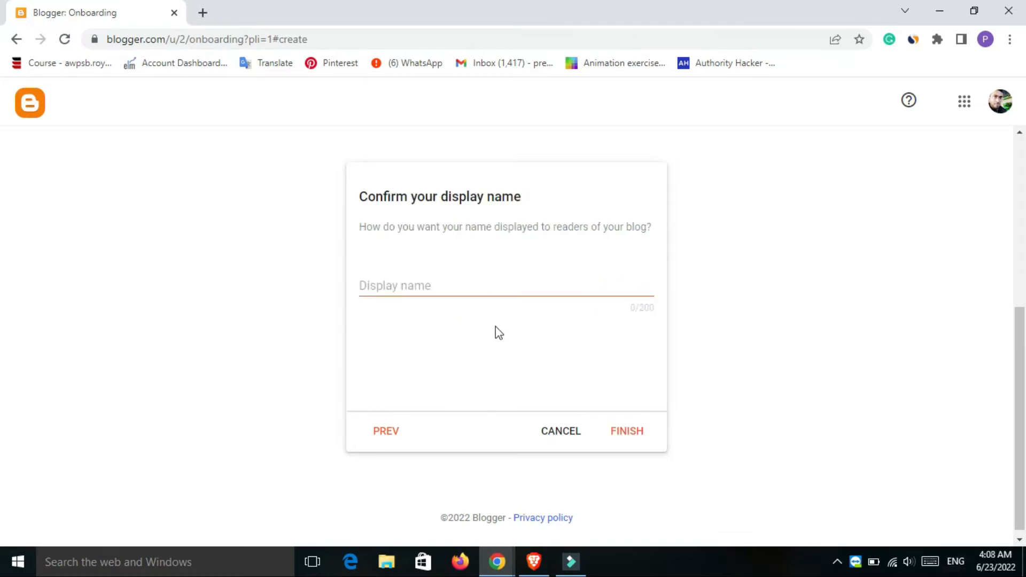
- Enter "cipher" as the display name and finish creating the blog
click(431, 281)
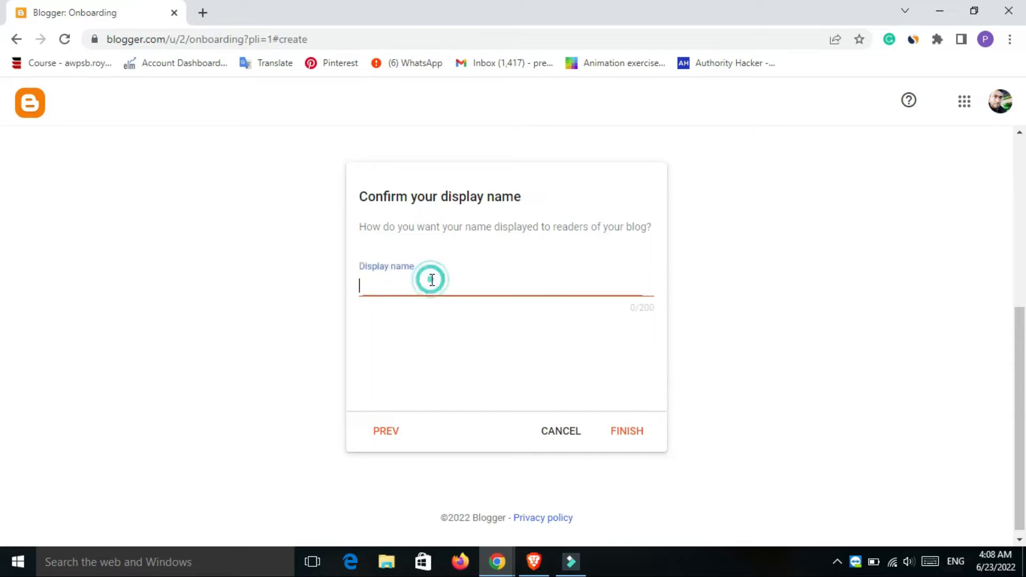
text(cipher)
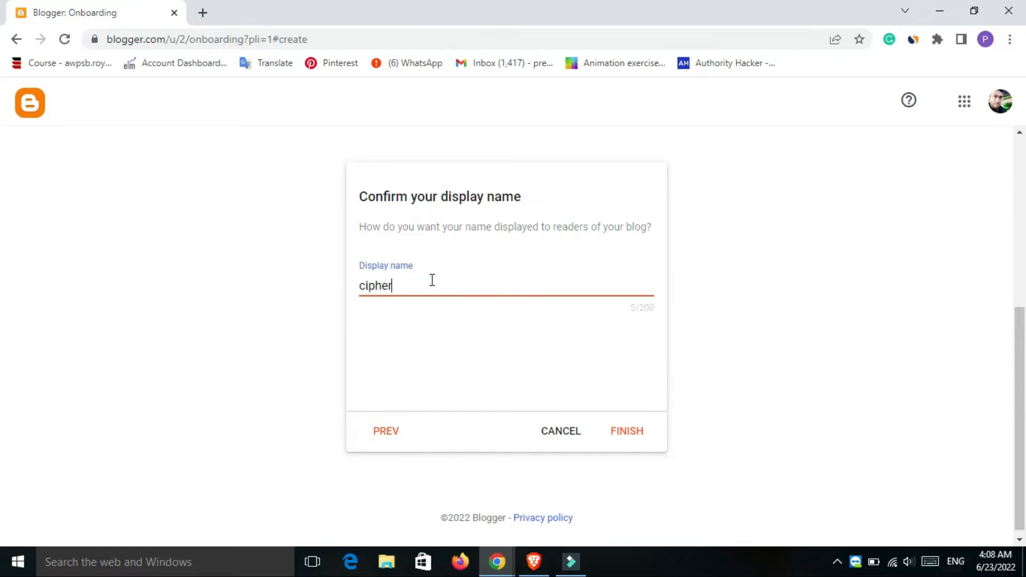
click(621, 438)
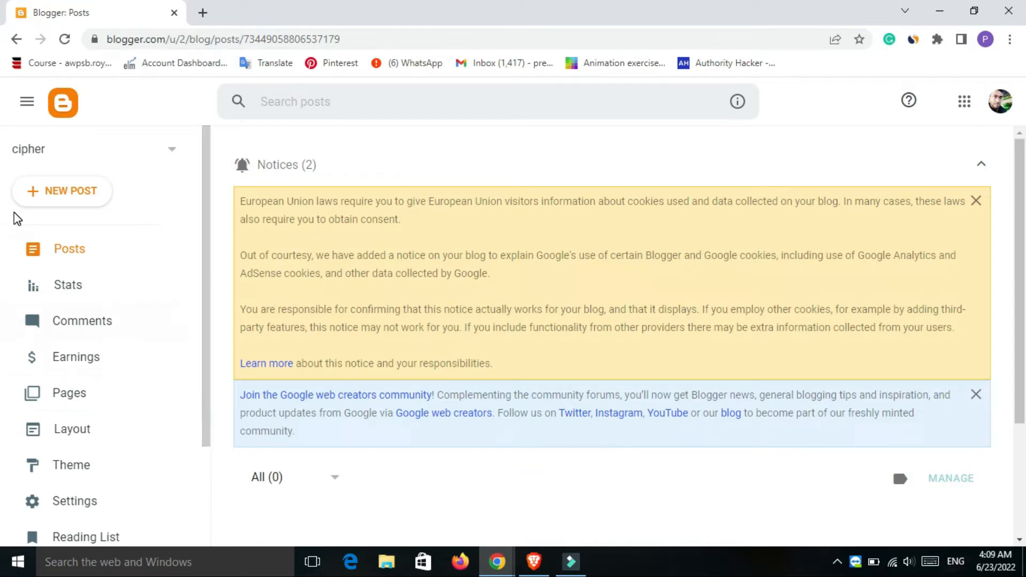
- Create a new post in the blog with the title "how to blogging"
click(78, 254)
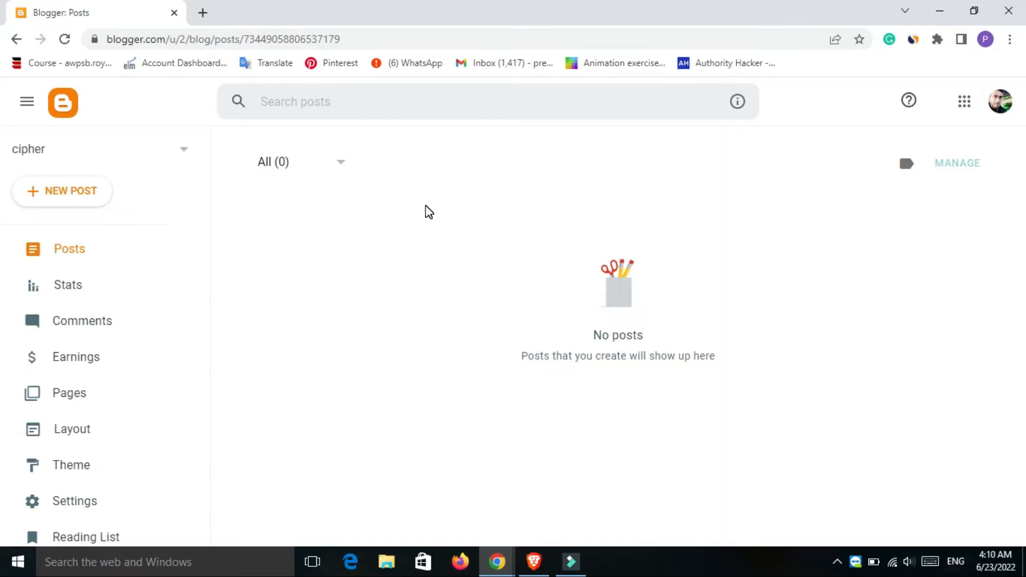
click(45, 197)
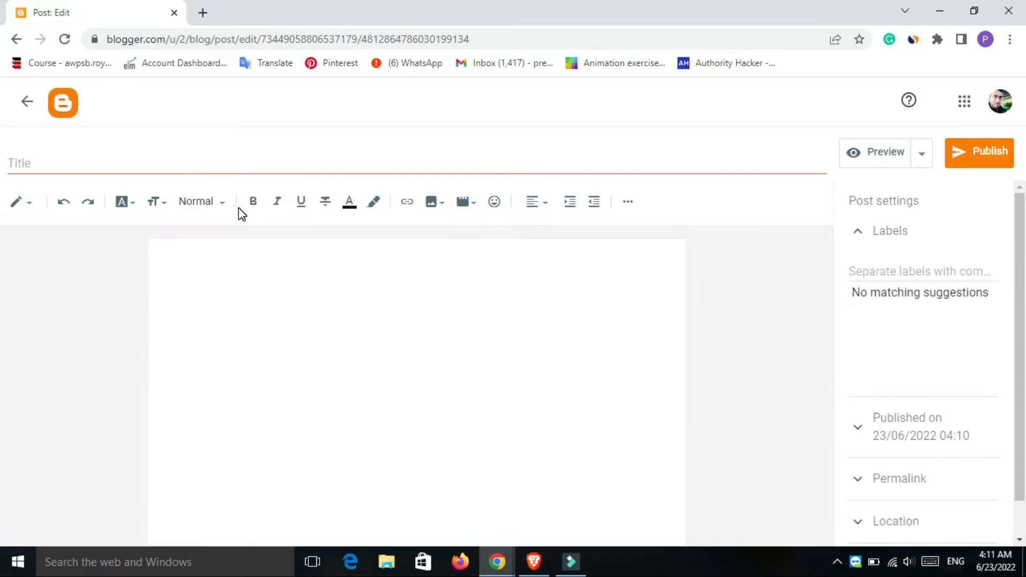
click(246, 165)
text(how to blogging)
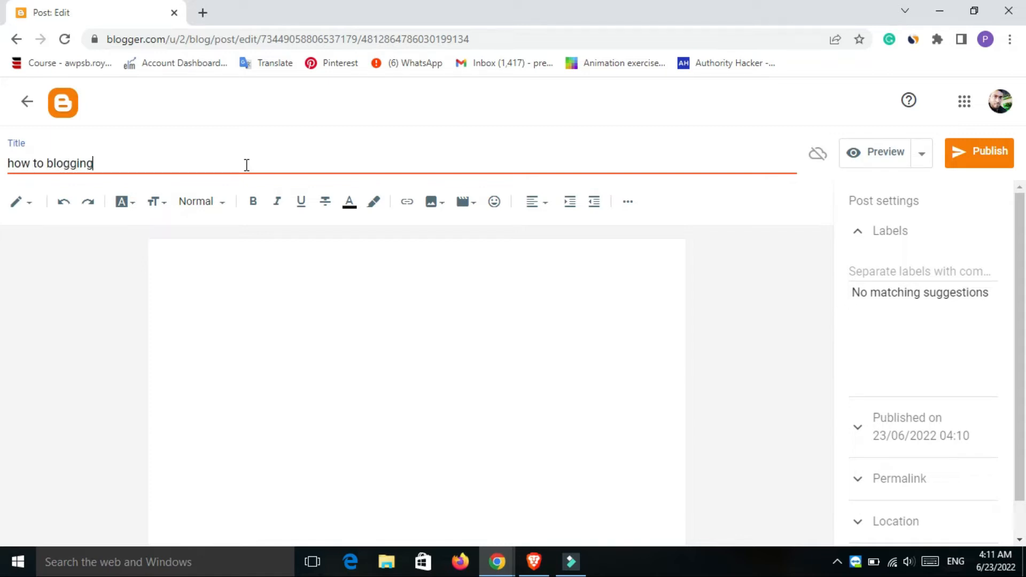
click(199, 311)
text(ajfd;sa;jsflka)
key(BackSpace)
key(BackSpace)
key(BackSpace)
key(BackSpace)
key(BackSpace)
key(BackSpace)
key(BackSpace)
key(BackSpace)
key(BackSpace)
key(BackSpace)
key(BackSpace)
key(BackSpace)
key(BackSpace)
key(BackSpace)
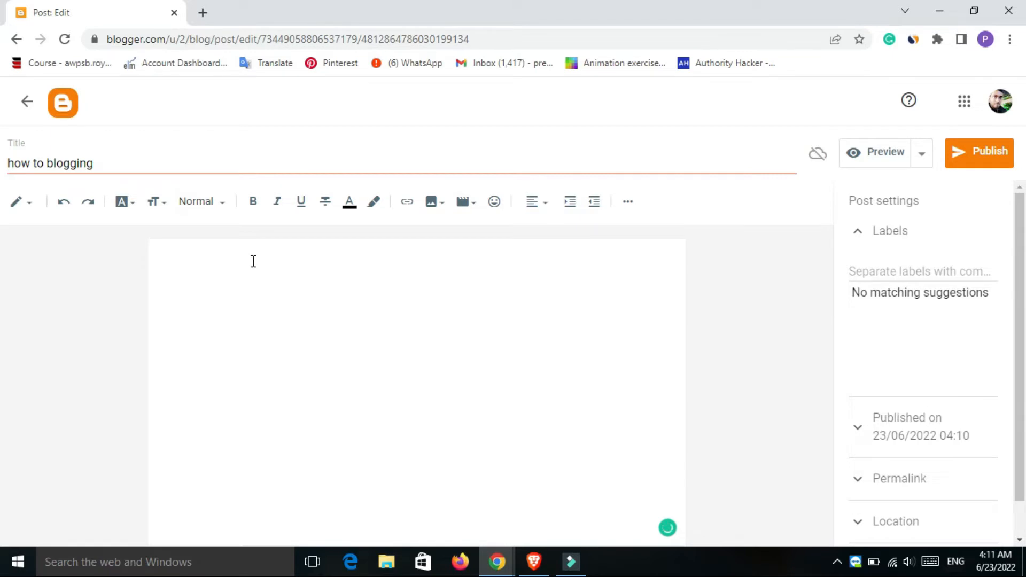
- Examine the post editor's view modes, fonts, text sizes and heading styles, keeping the Compose view
click(24, 205)
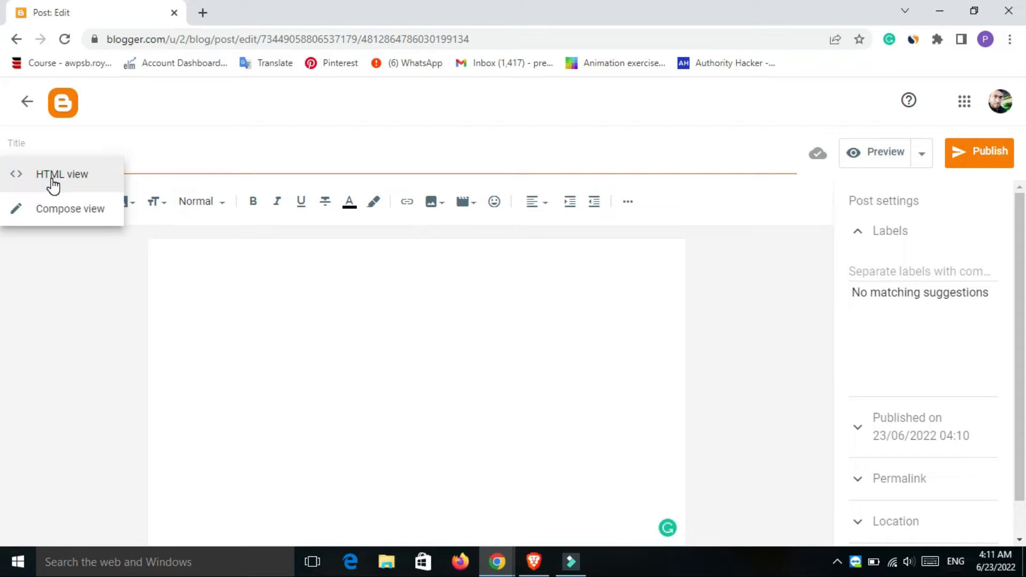
click(62, 214)
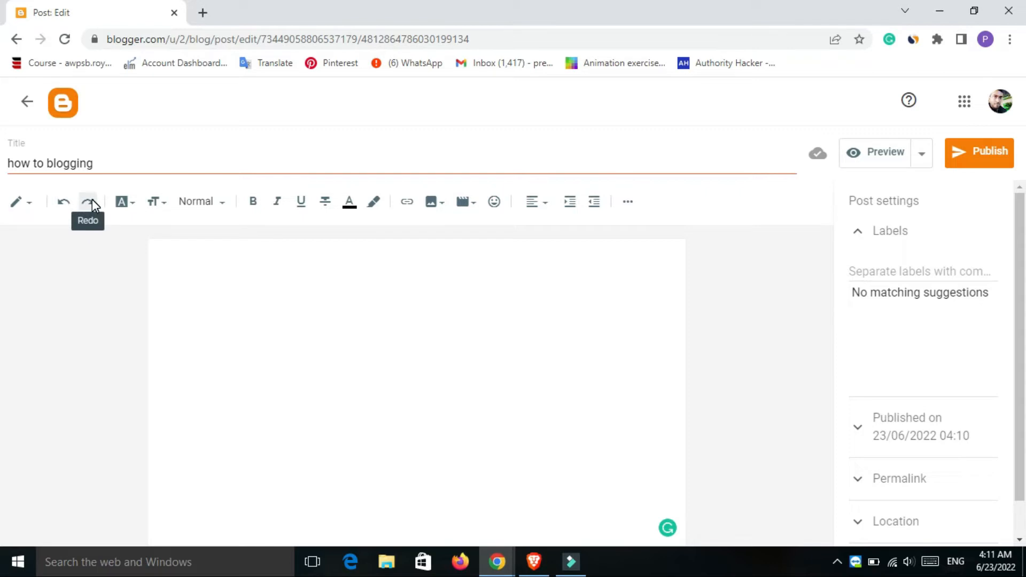
click(132, 208)
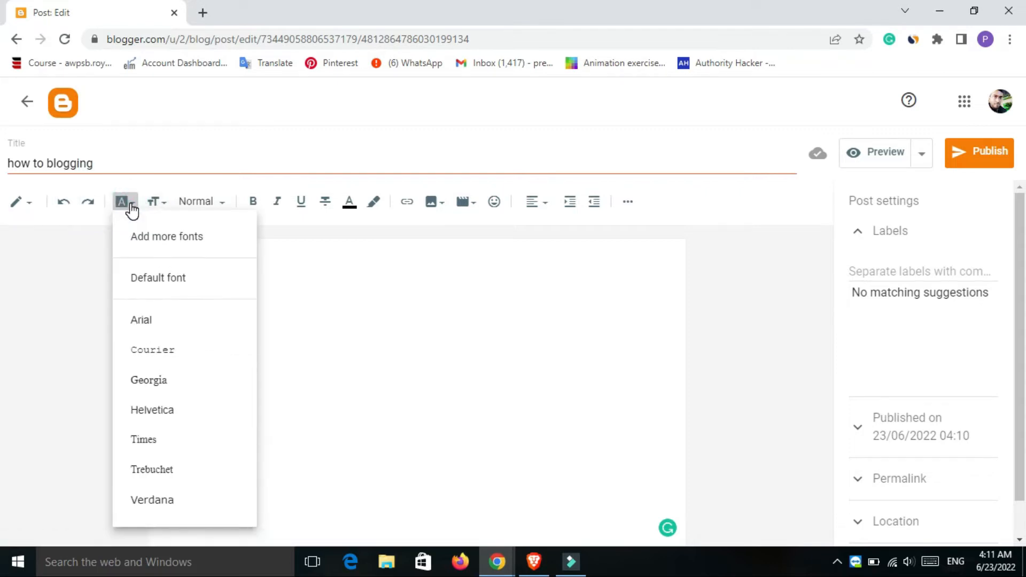
click(167, 209)
click(168, 209)
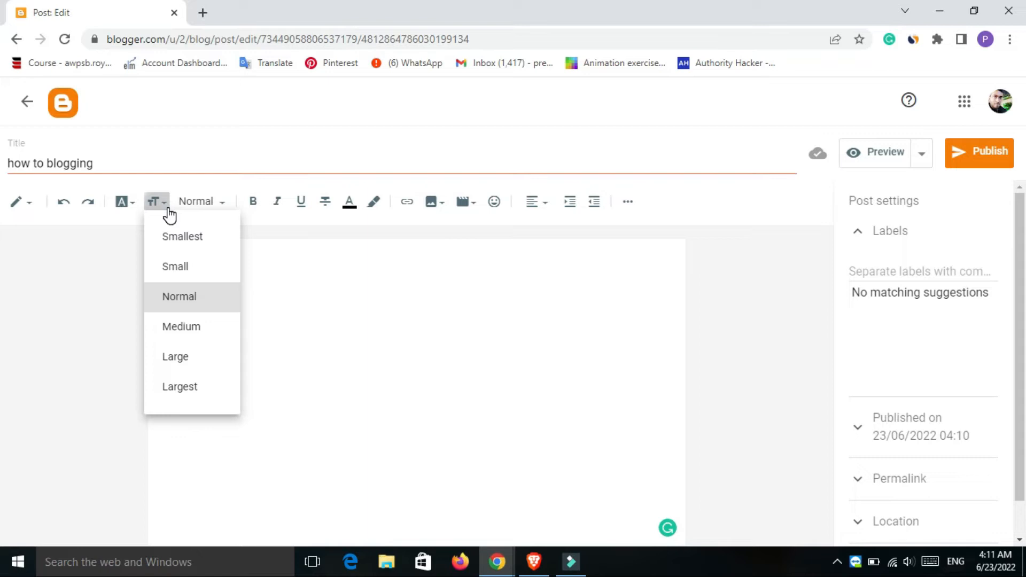
click(223, 204)
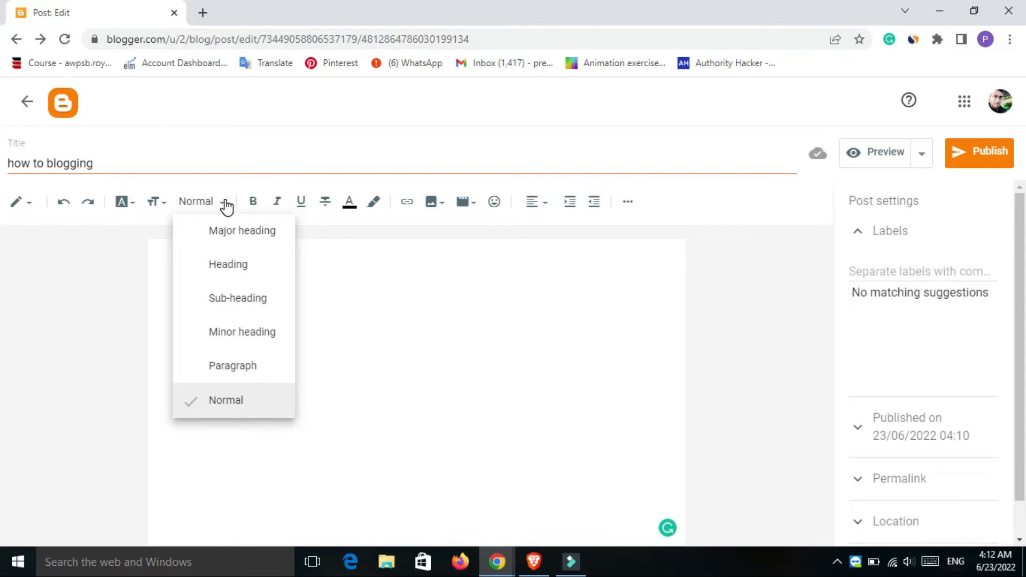
click(221, 230)
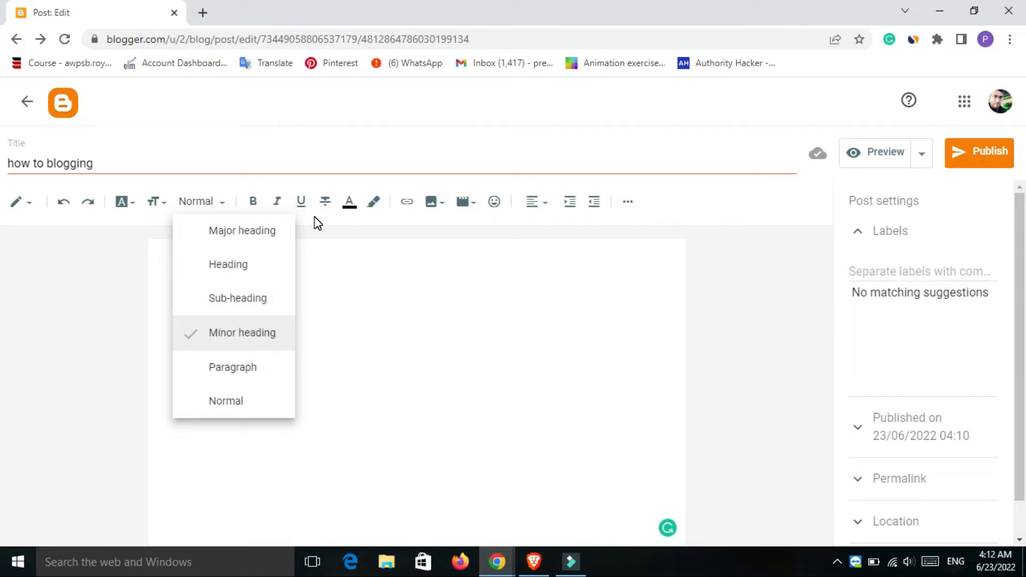
click(319, 265)
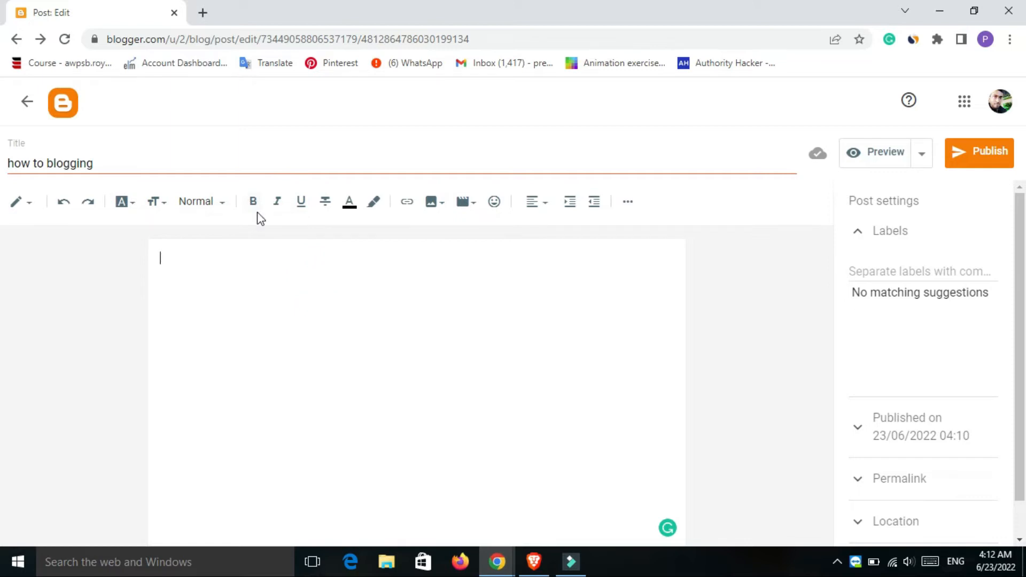
- Examine the post editor's strikethrough option and the colour palettes for text and text background, without picking a colour
click(326, 208)
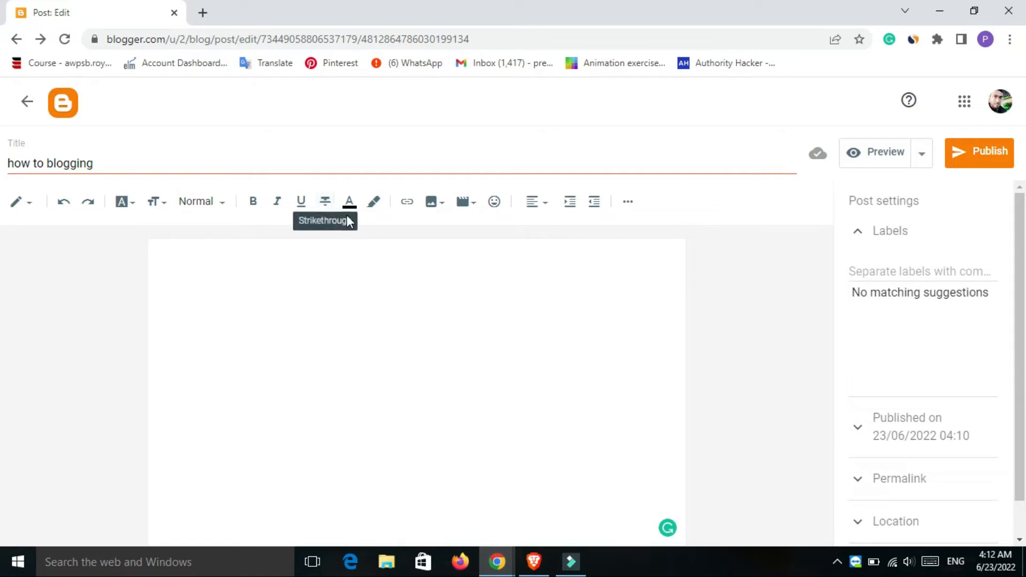
click(350, 202)
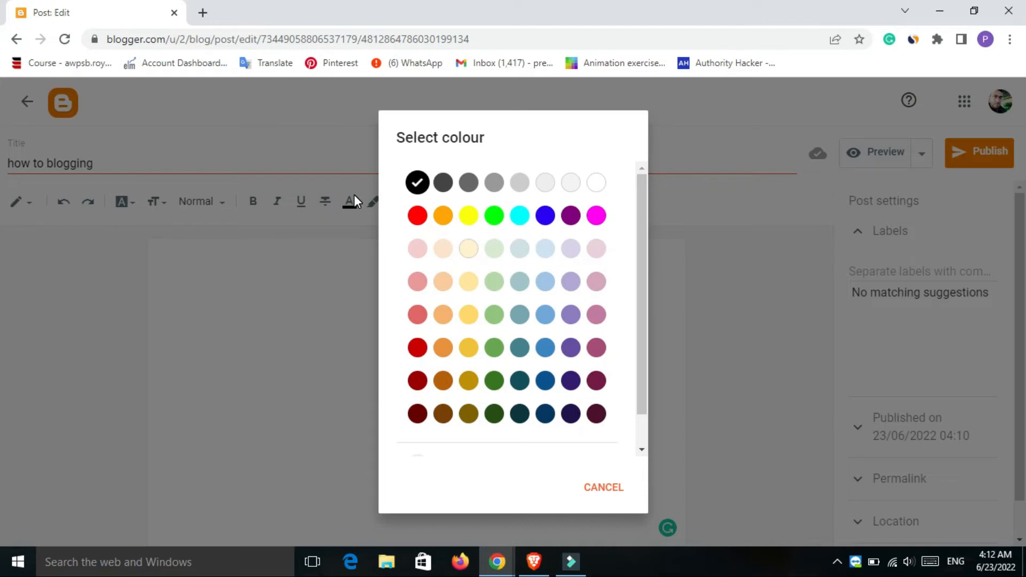
click(346, 287)
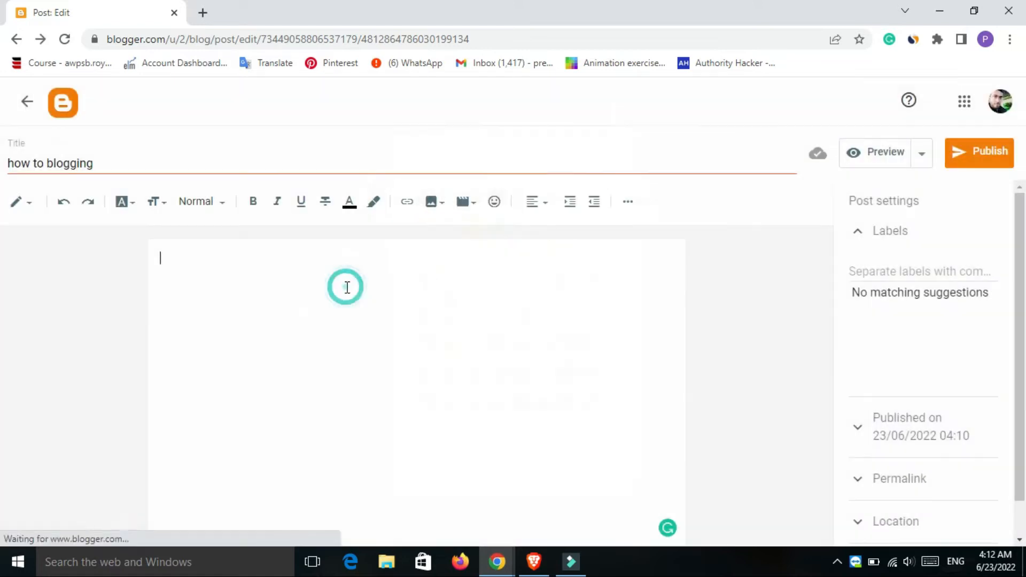
click(376, 204)
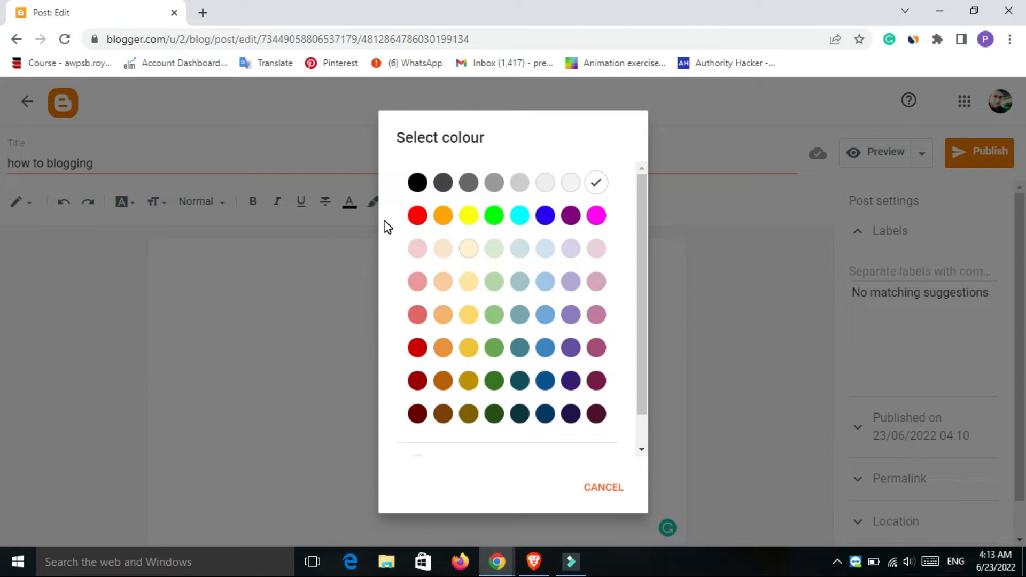
click(323, 329)
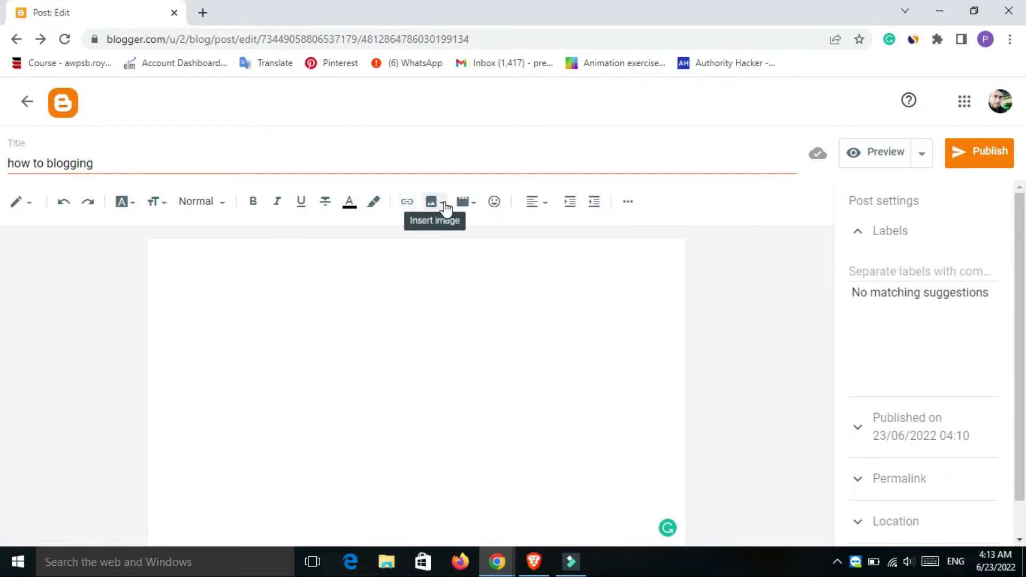
- Examine the special characters and emoji picker, the extra formatting options and the list of input languages in the post editor
click(492, 210)
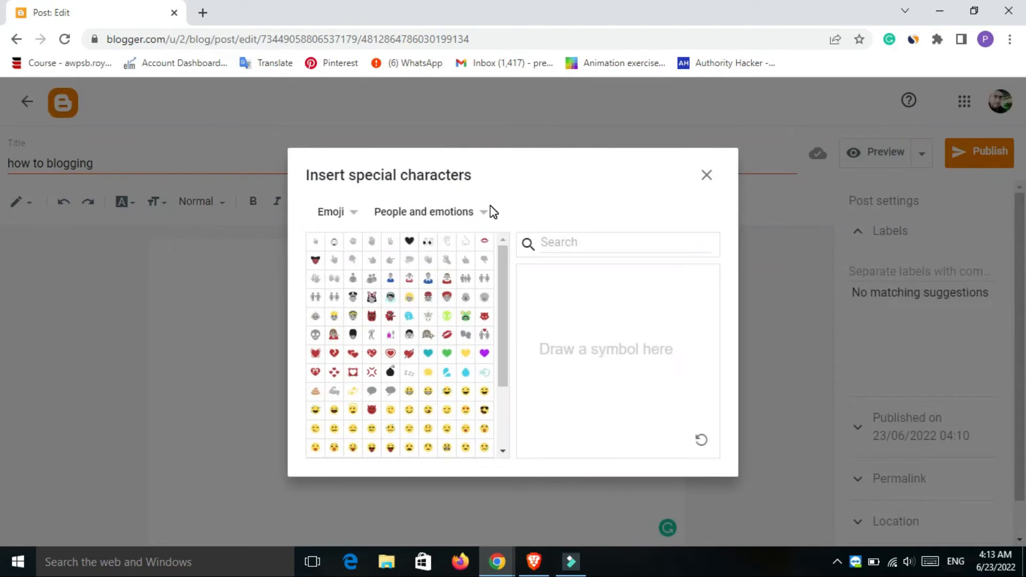
click(706, 175)
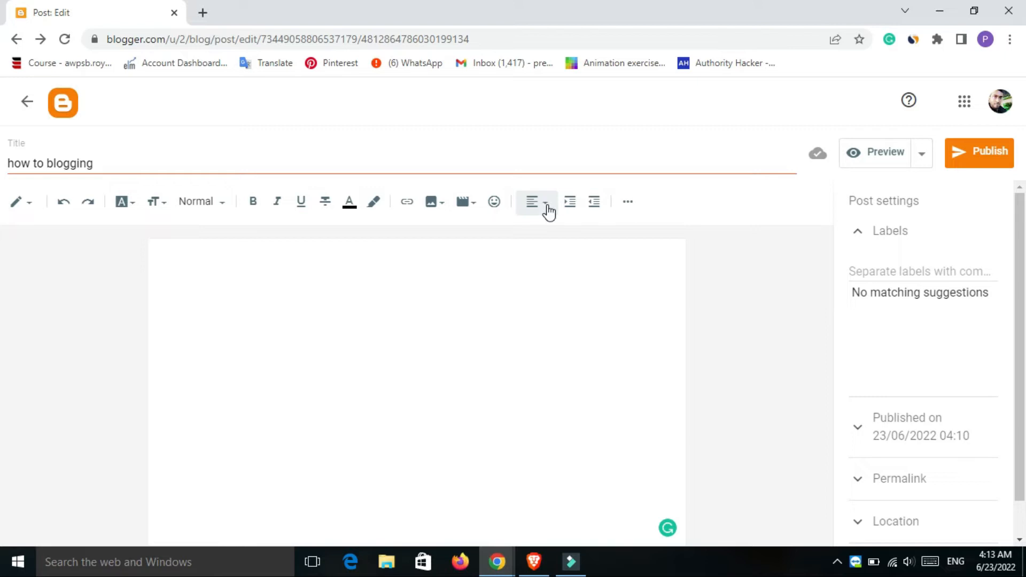
click(628, 203)
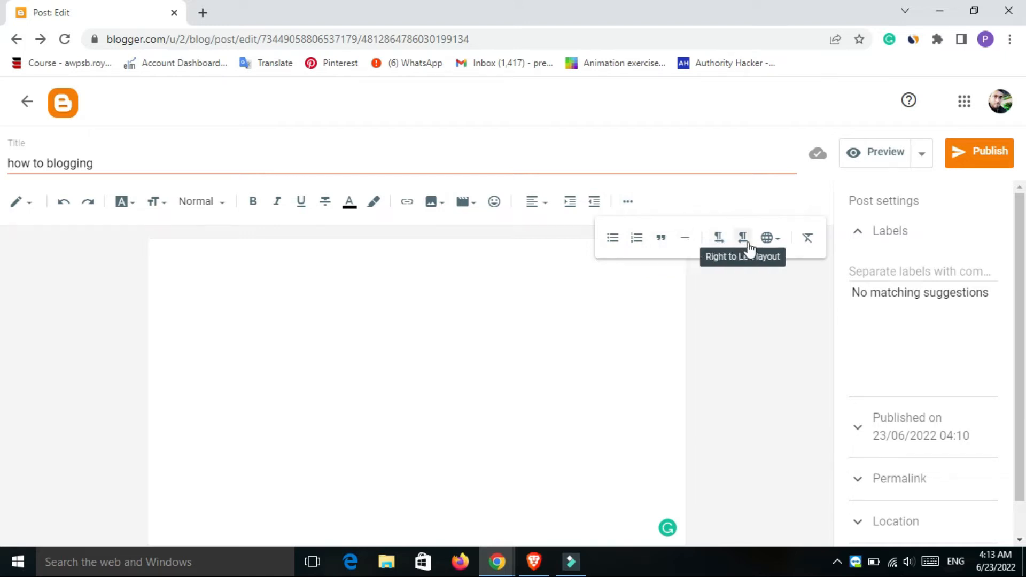
click(773, 240)
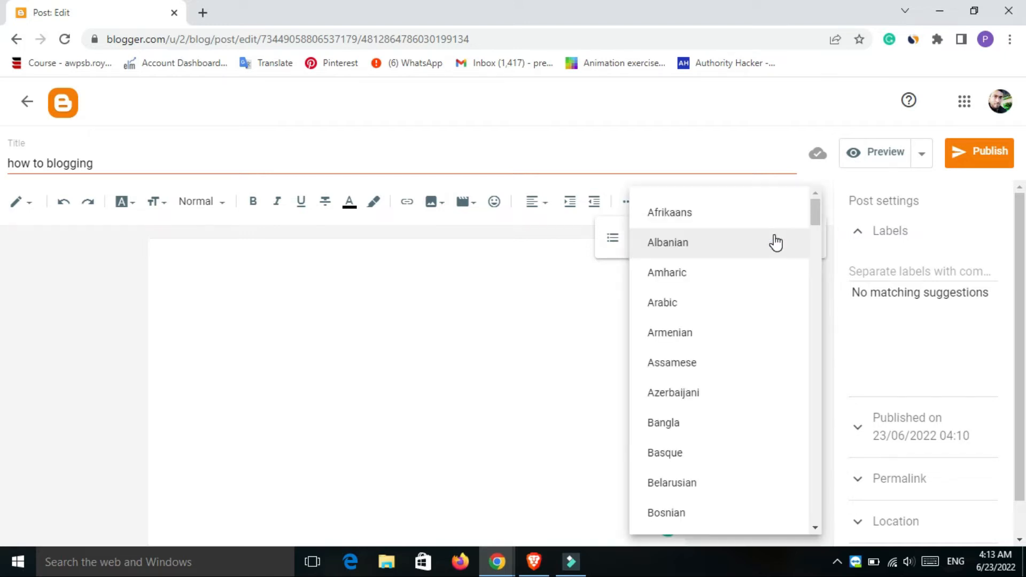
drag(812, 215, 824, 315)
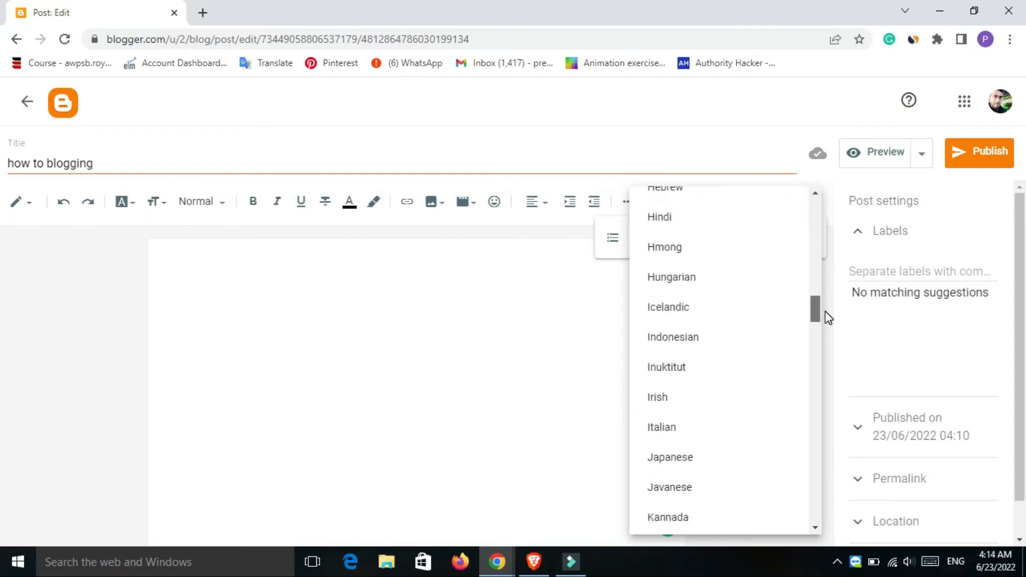
click(570, 364)
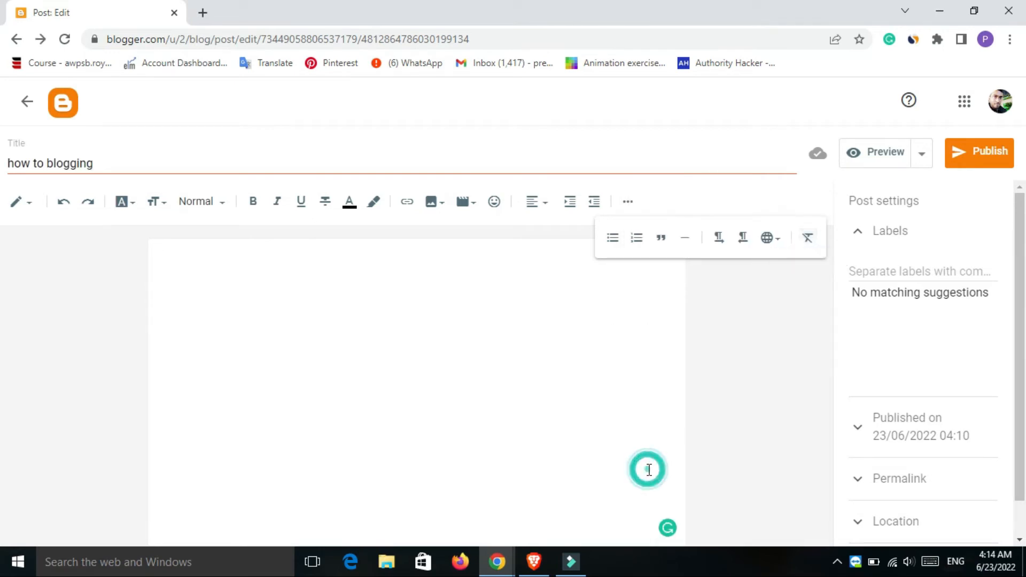
- Review the post settings for labels, permalink, location and reader comment options
click(880, 268)
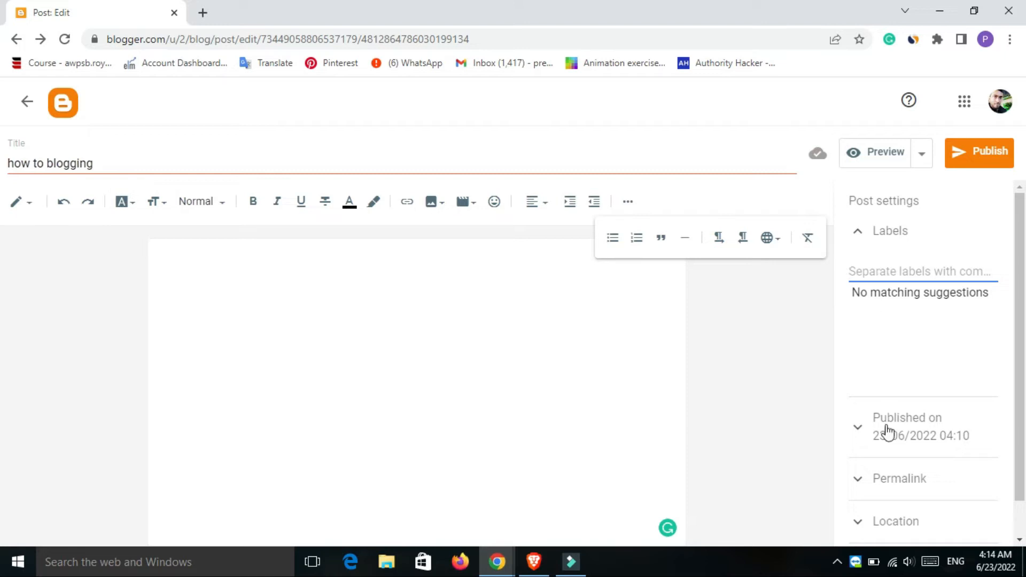
click(859, 486)
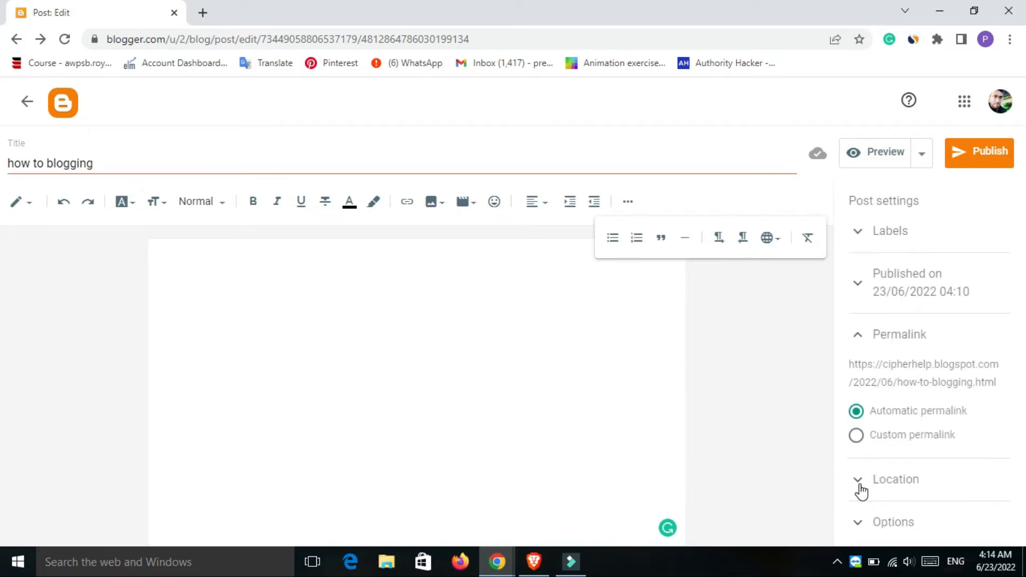
click(861, 486)
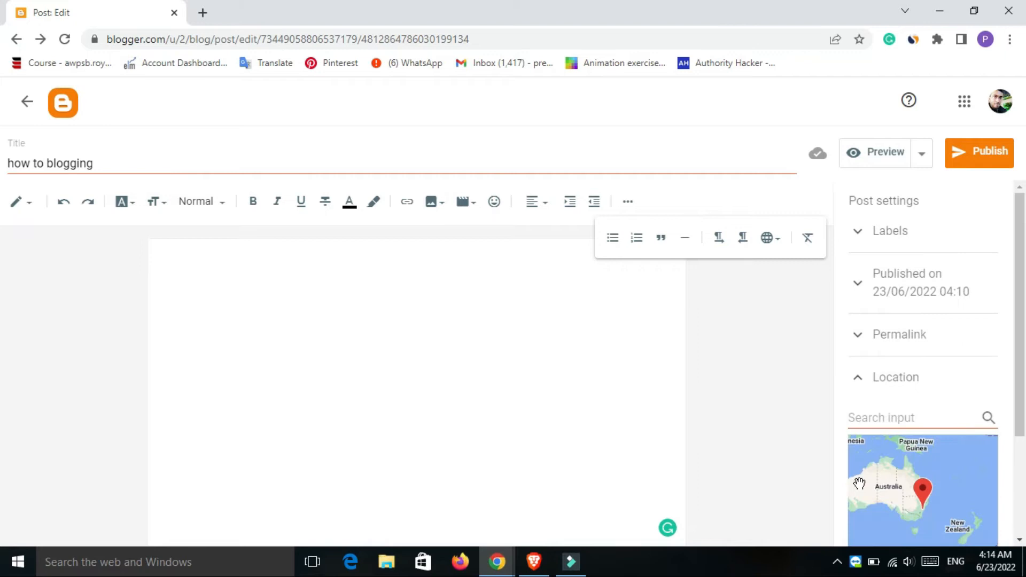
click(859, 389)
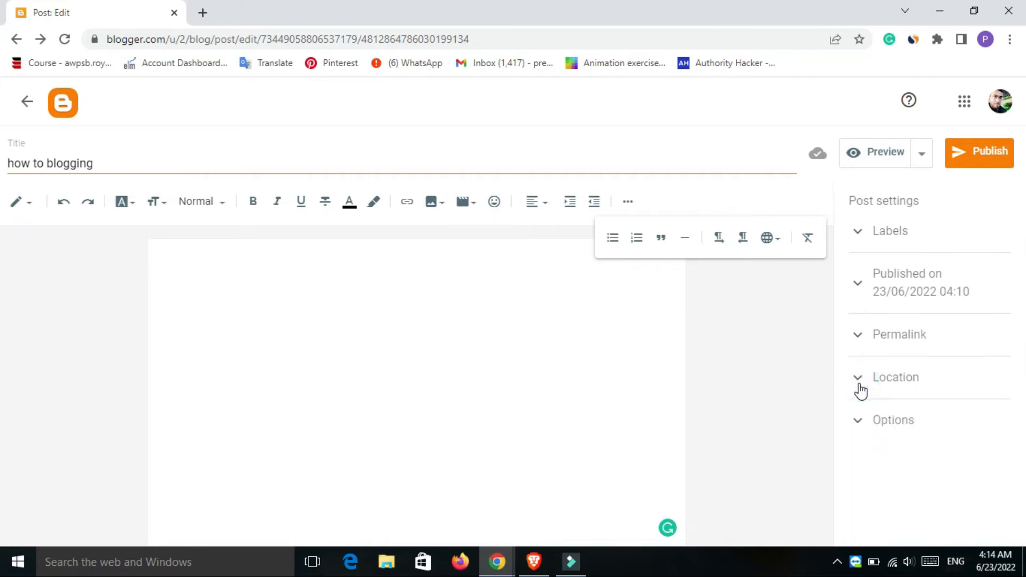
click(860, 421)
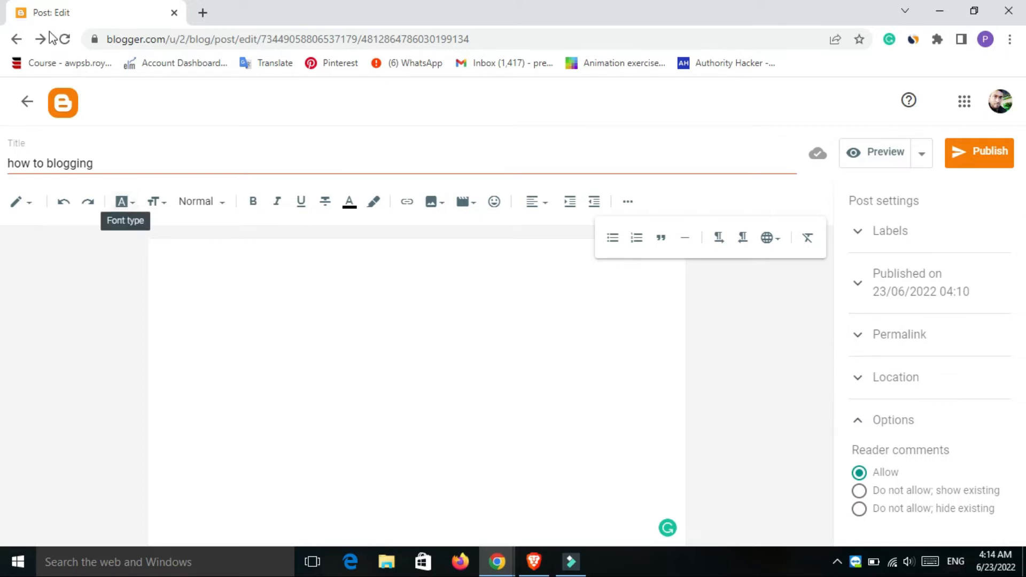
- Leave the post editor and look through the blog's Stats, Comments, Earnings and Pages sections
click(28, 111)
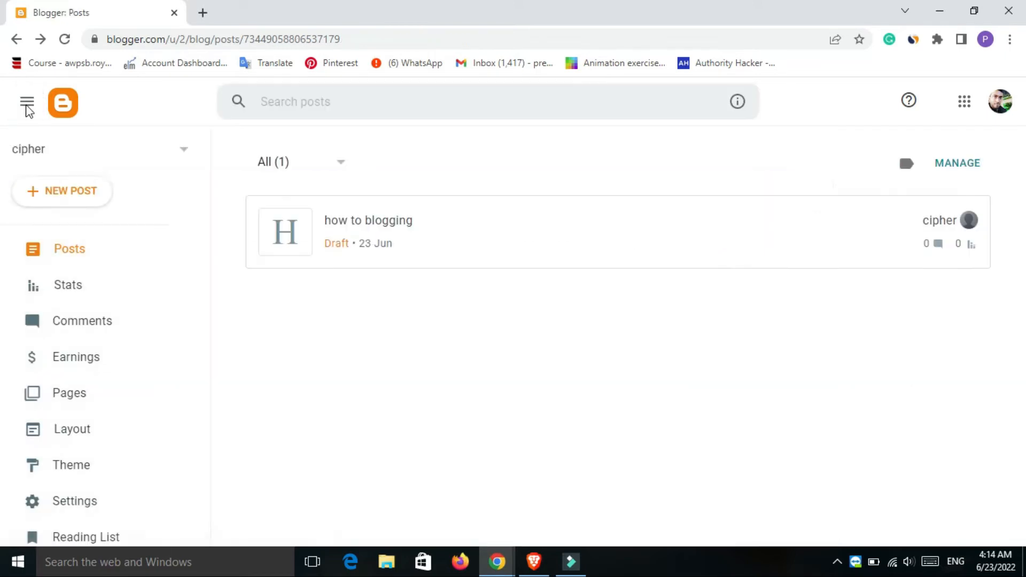
click(64, 291)
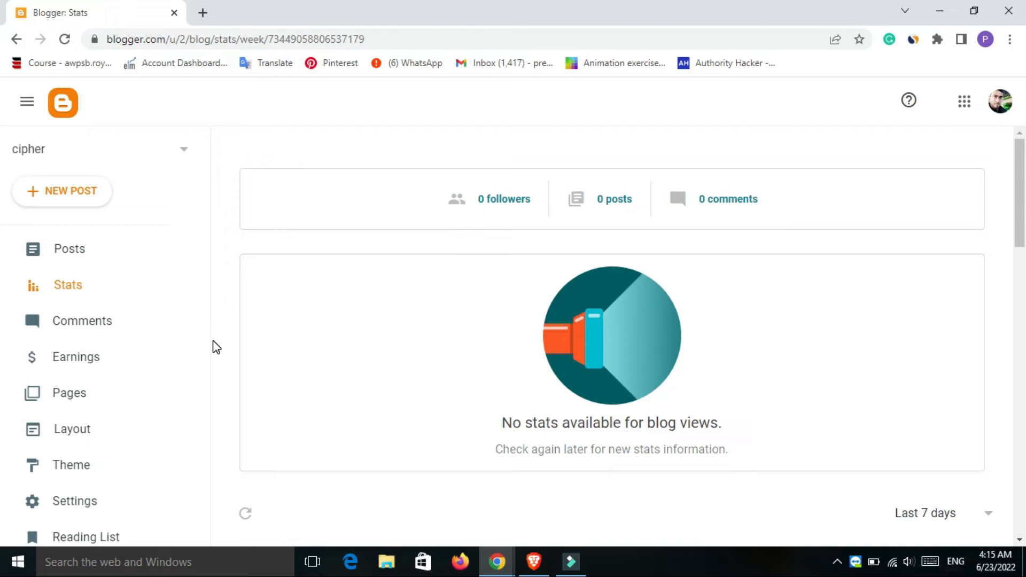
click(104, 331)
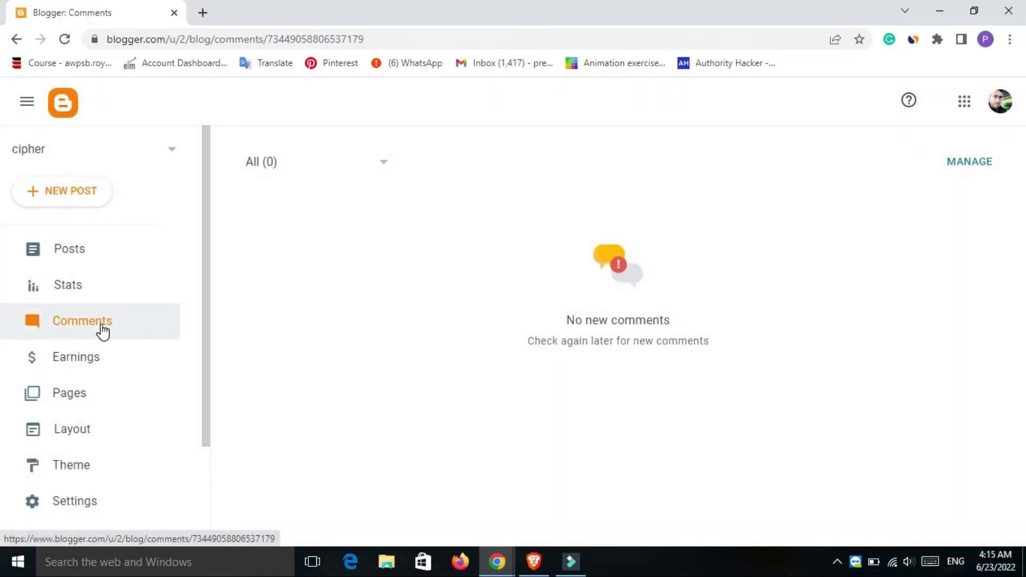
click(81, 366)
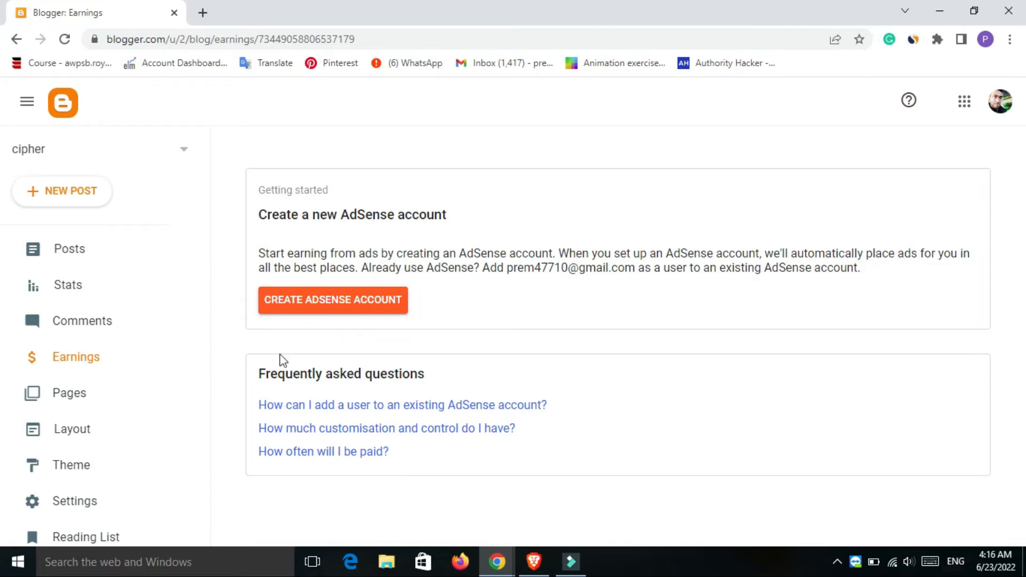
click(104, 389)
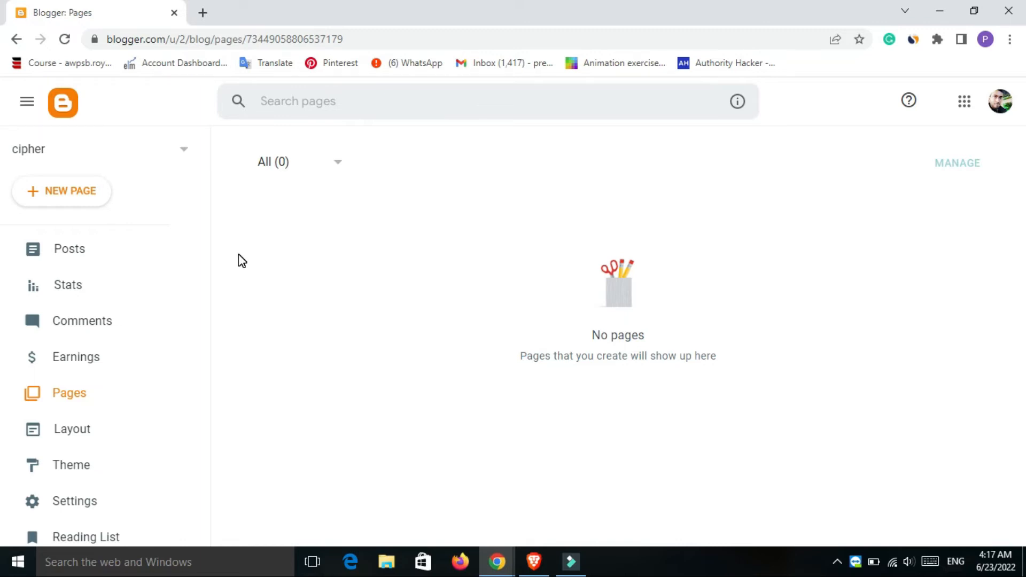
- Review the blog layout's sidebar, header and page gadgets, and look at the list of own blogs
click(89, 431)
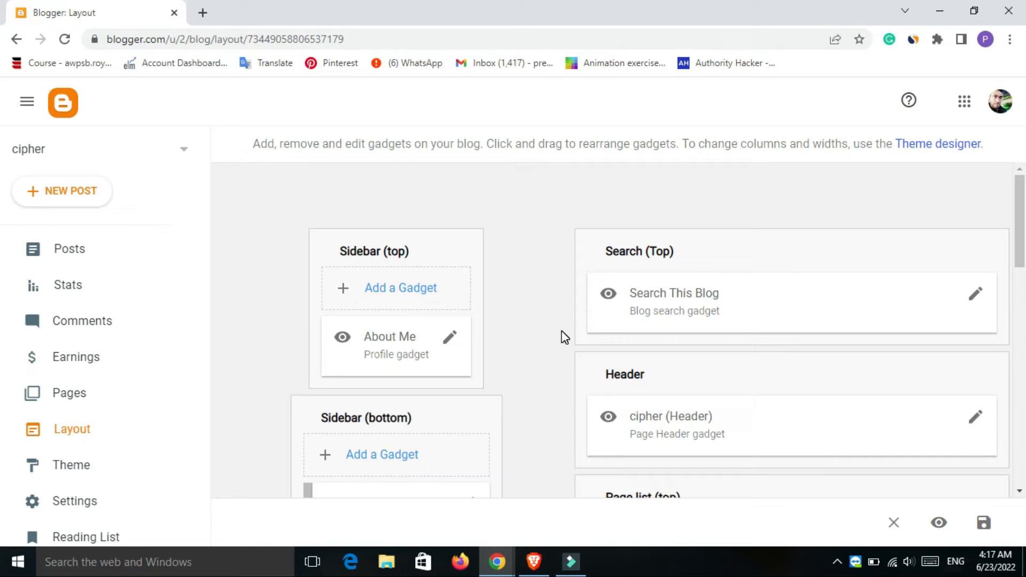
drag(1020, 230, 1021, 275)
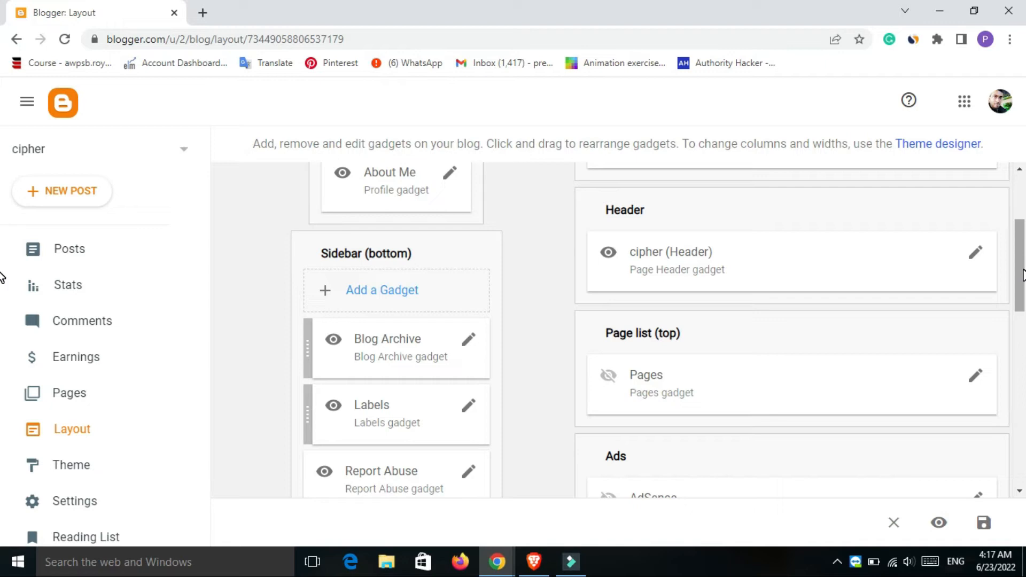
click(188, 139)
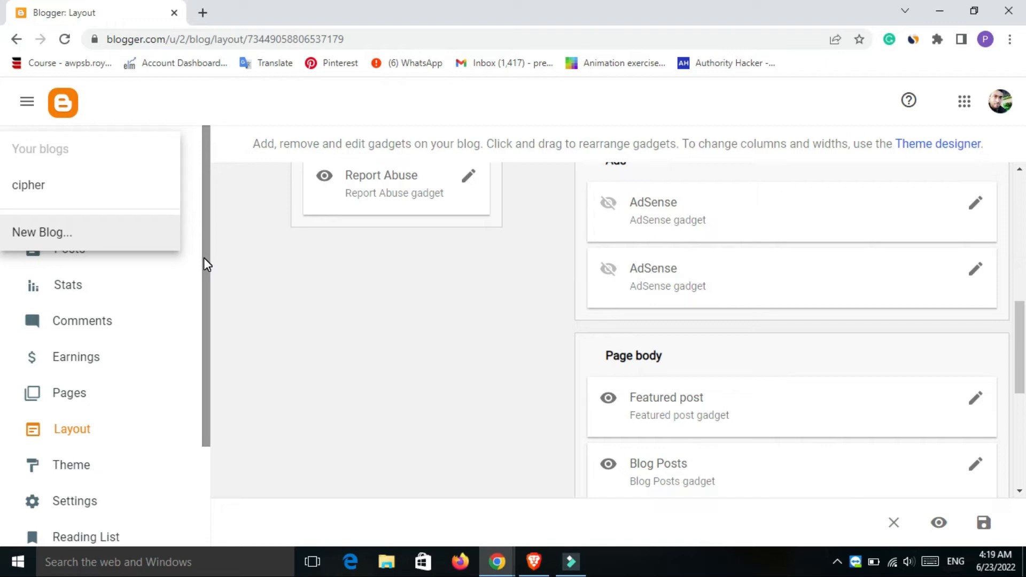
drag(204, 257, 208, 327)
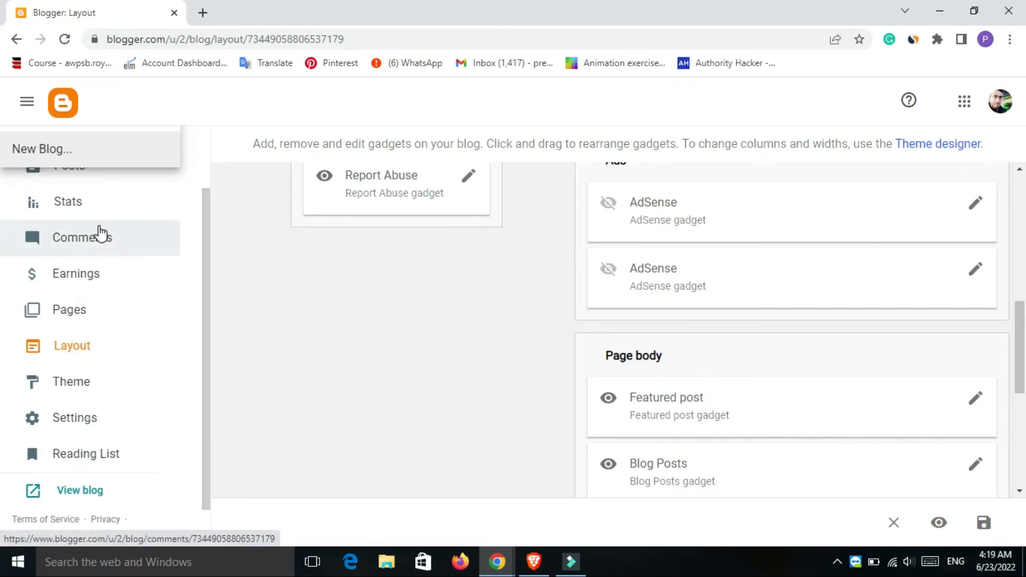
click(197, 166)
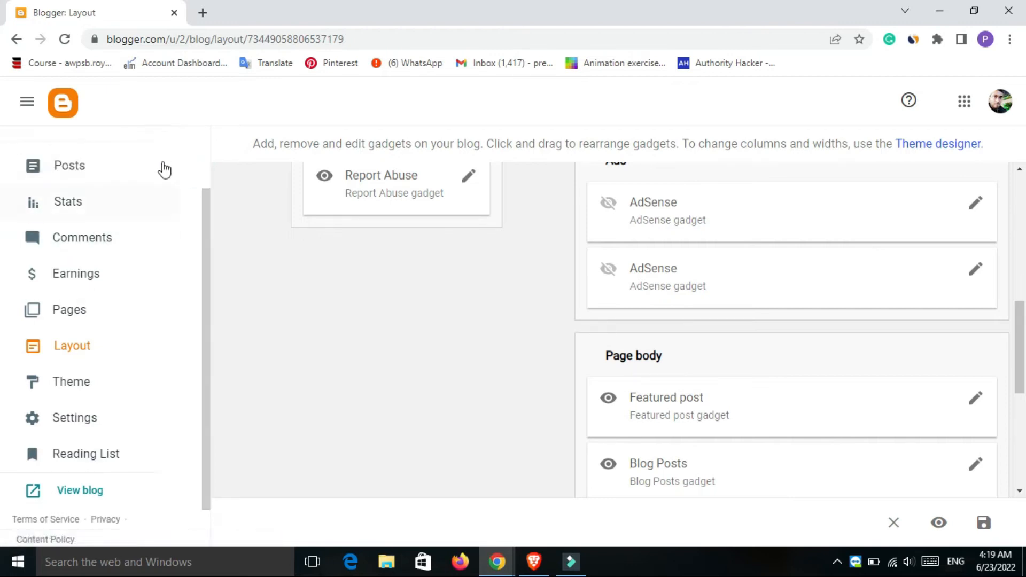
- View the live blog, return to its layout and examine the remaining gadgets down to the footer
click(68, 491)
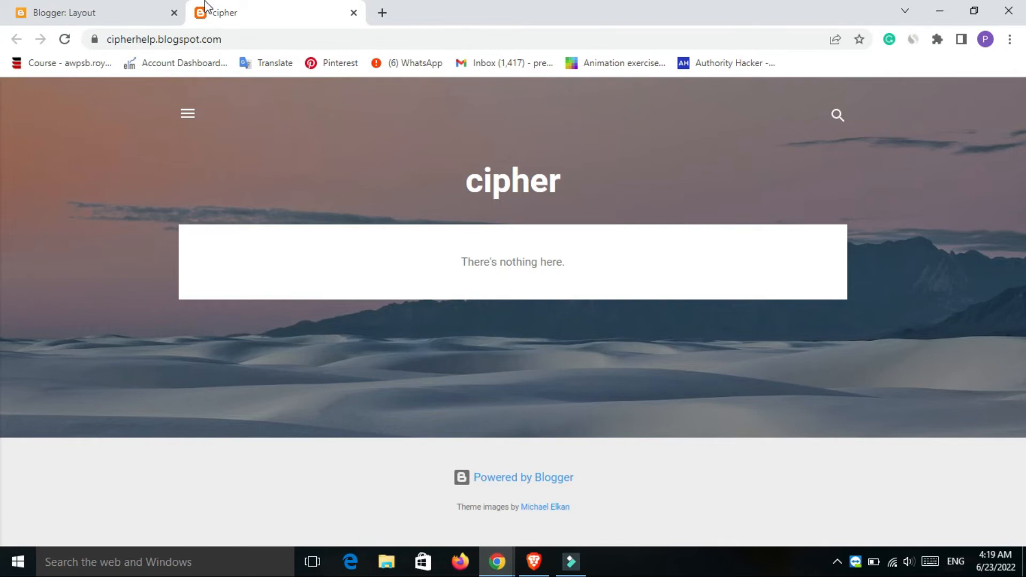
click(119, 7)
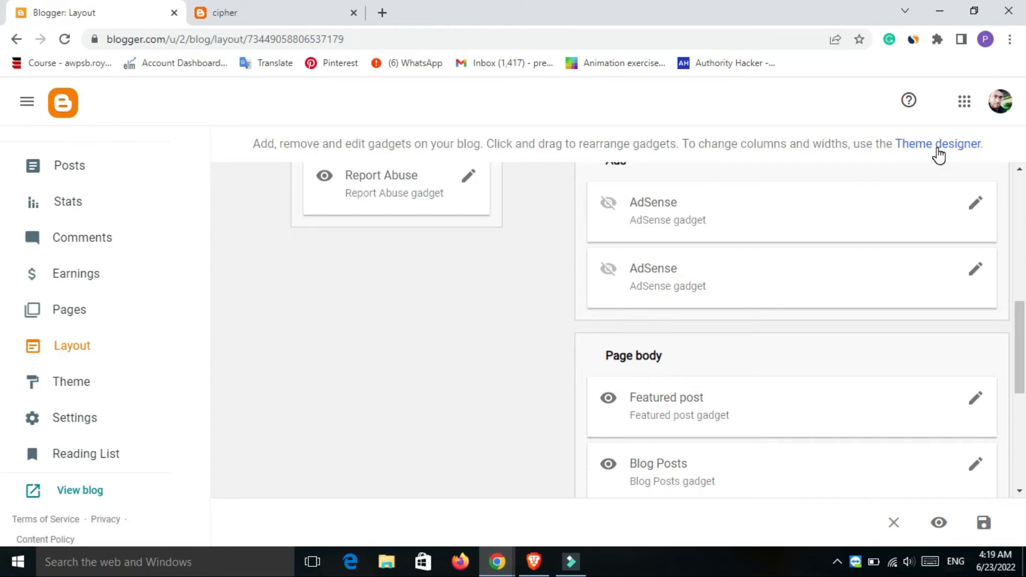
drag(1024, 336, 1024, 497)
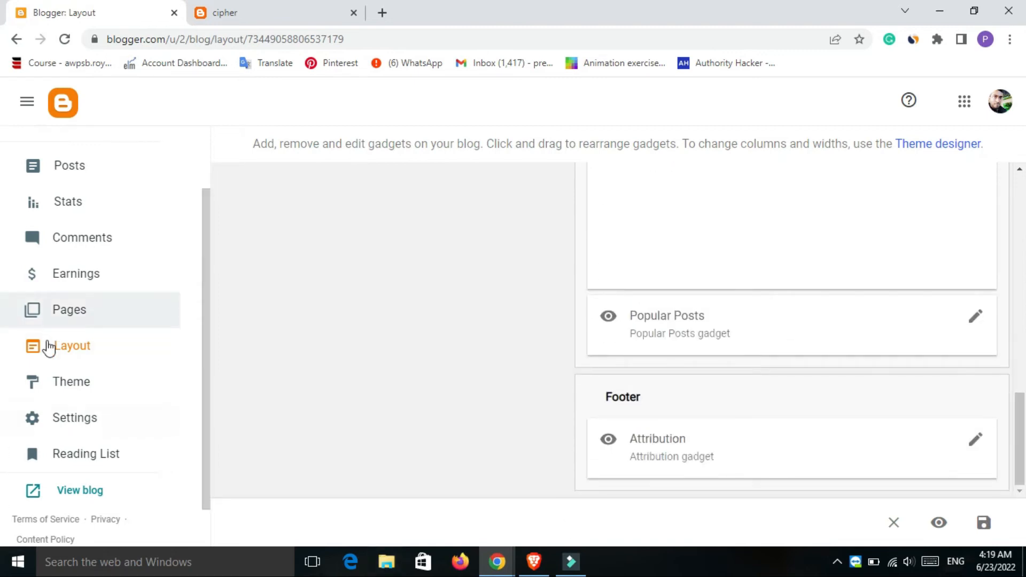
- Browse the available blog themes, from the current Contempo Light theme through to the Simple designs
click(72, 382)
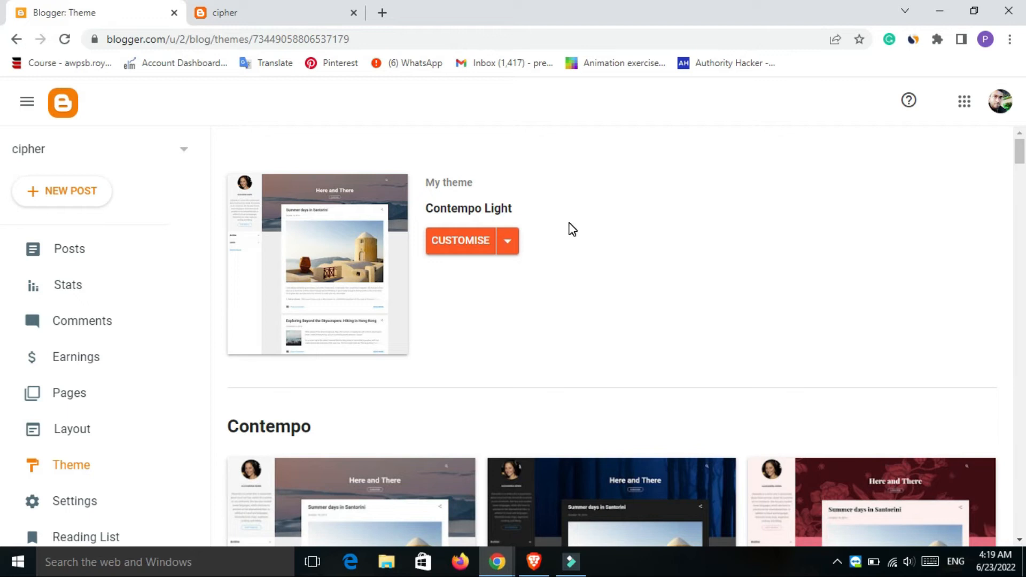
drag(1020, 155, 1021, 277)
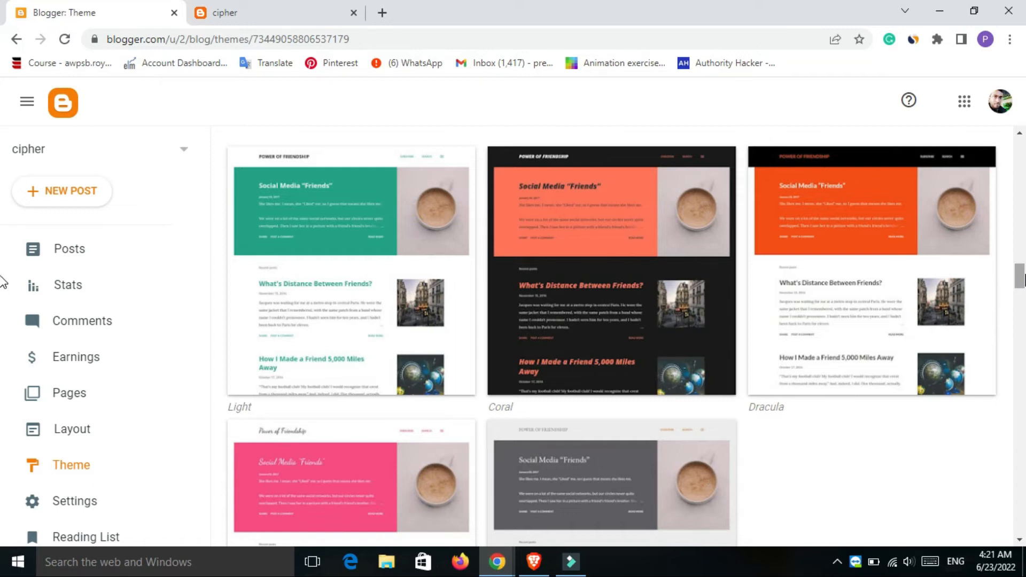
drag(1021, 275, 1020, 331)
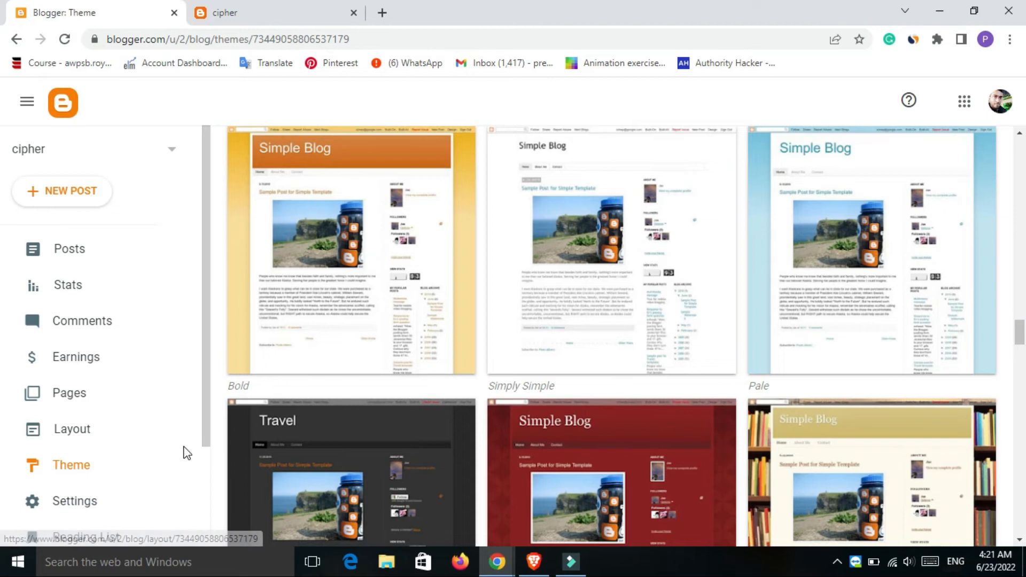
- Open the blog's settings and view the description editor, cancelling it without entering text
drag(206, 442, 213, 503)
click(95, 433)
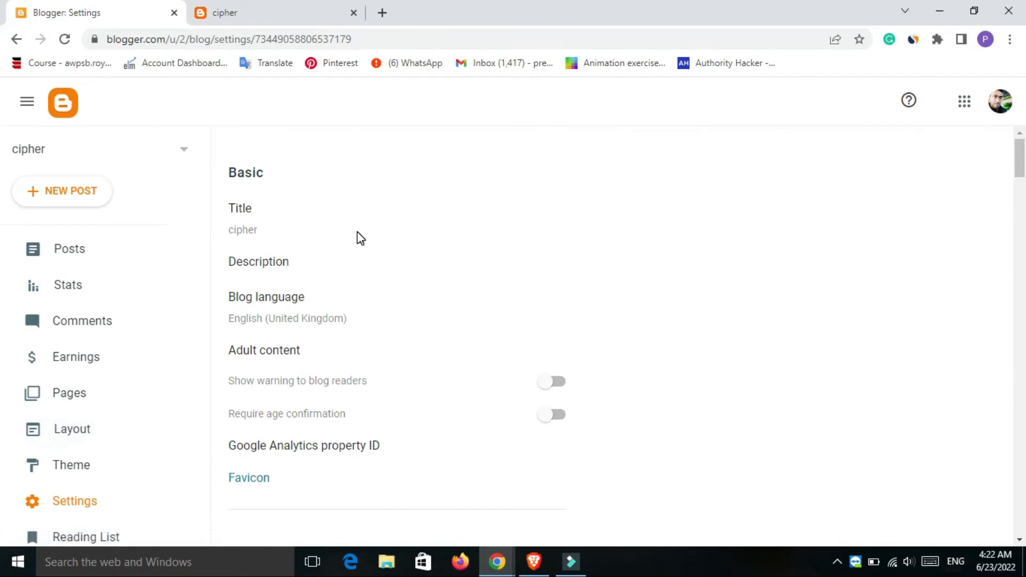
click(320, 265)
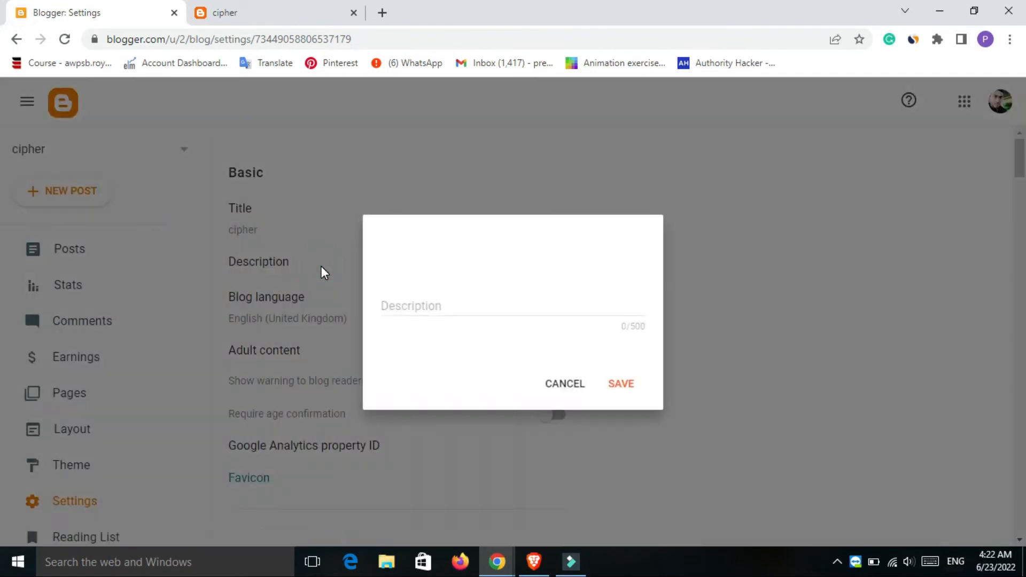
click(565, 387)
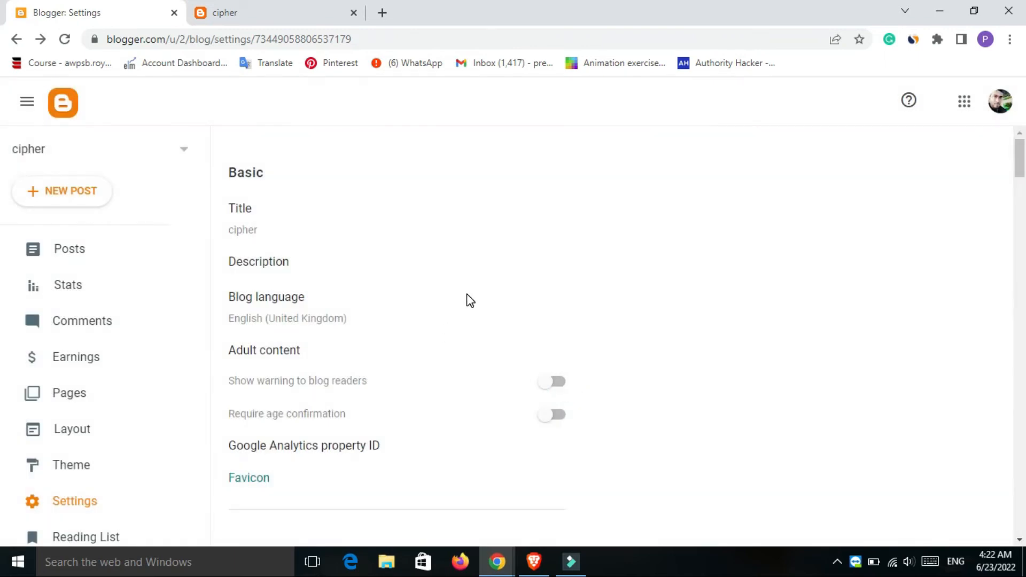
- Change the blog language to English in the basic settings and save it
click(415, 316)
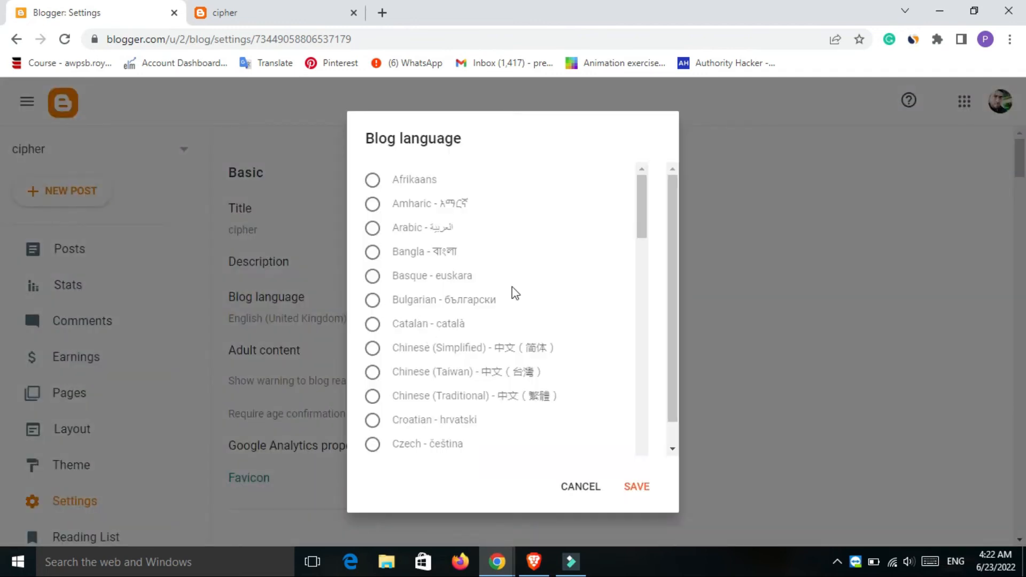
drag(640, 199, 649, 234)
click(374, 305)
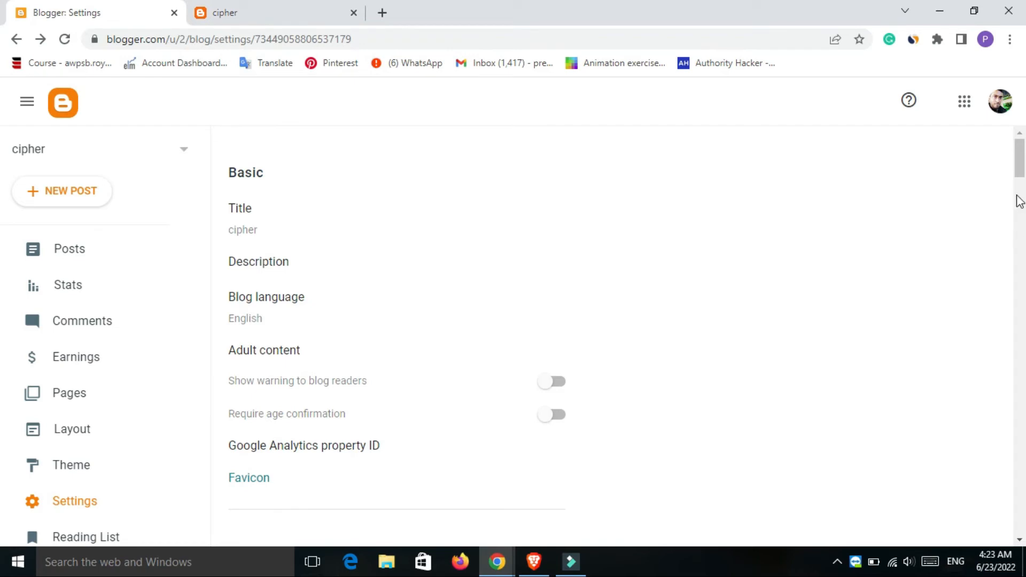
- Look through the privacy and publishing settings and view the custom domain editor, cancelling it without entering a domain
drag(1020, 160, 1019, 199)
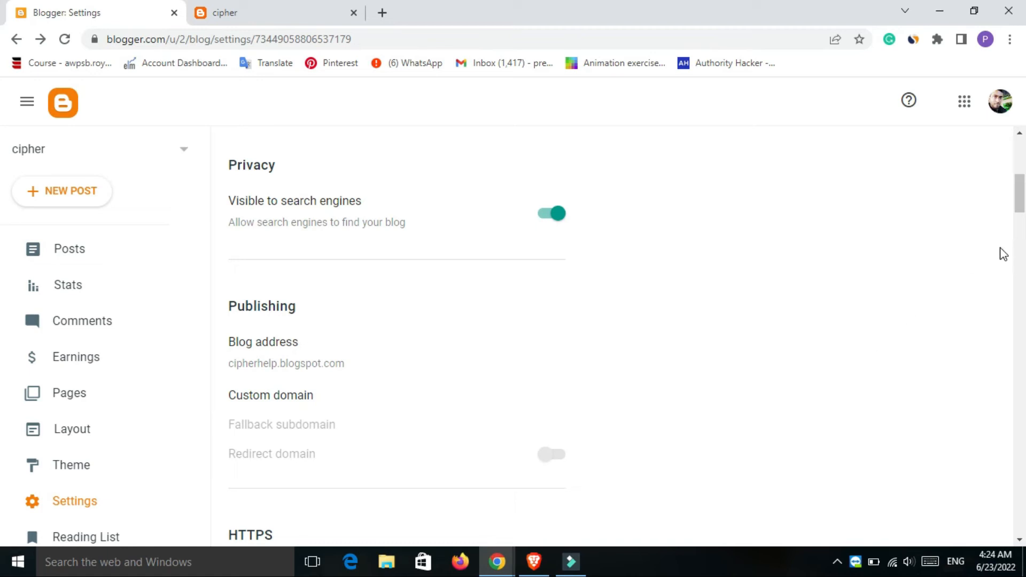
scroll(2, 219, down, 2)
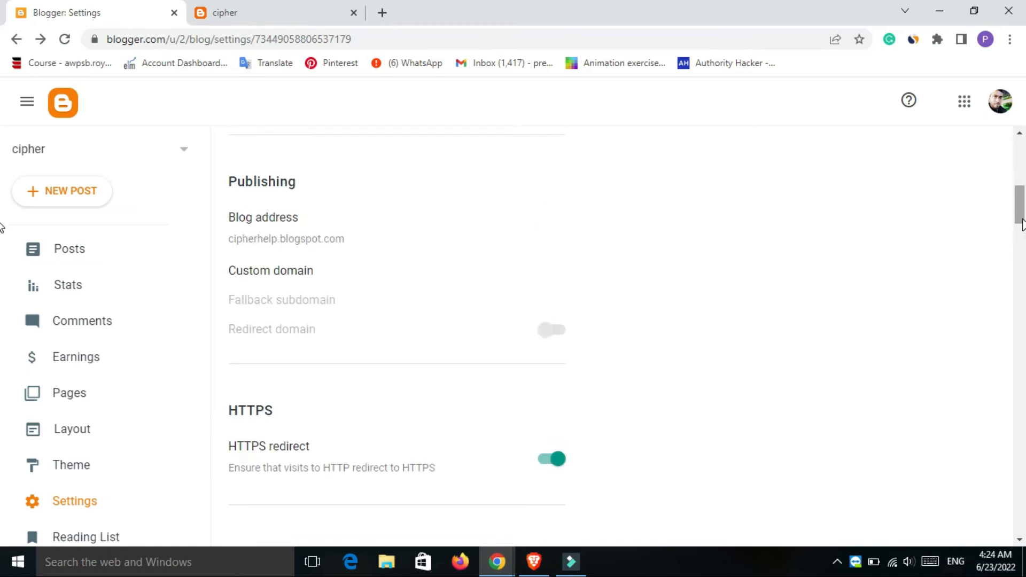
click(311, 274)
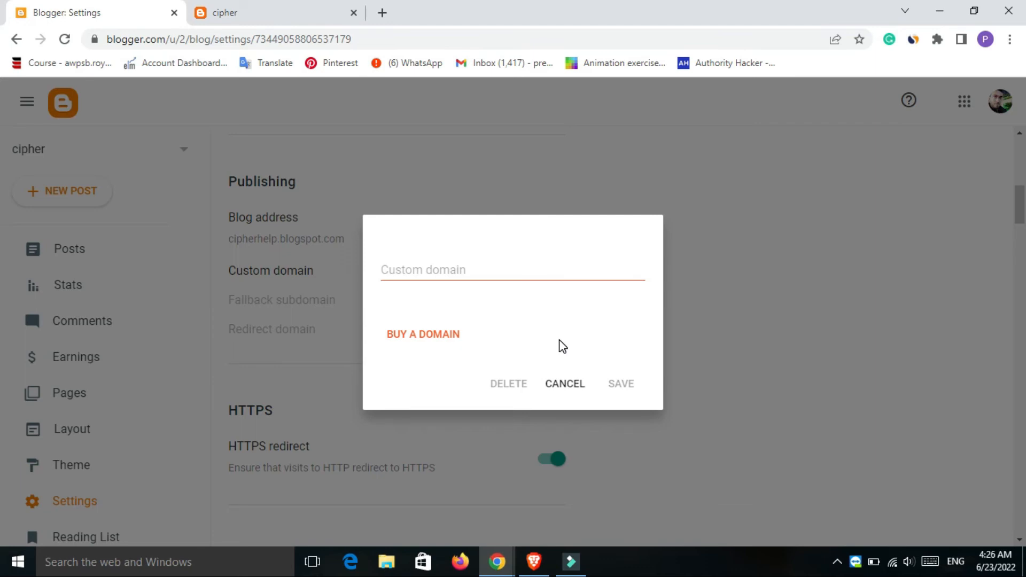
click(573, 385)
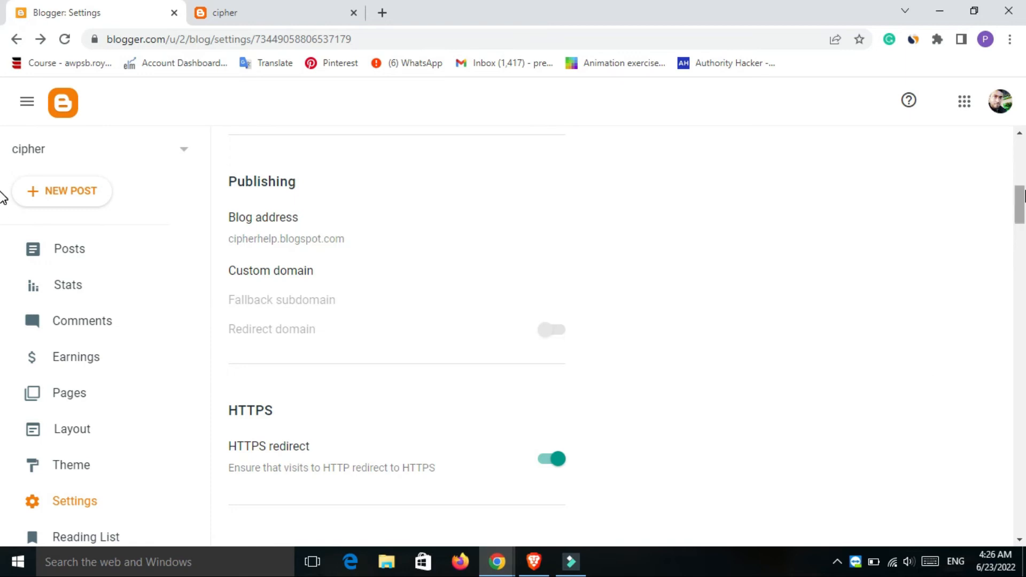
- Review the HTTPS, permissions, posts, comments and email settings of the blog
scroll(3, 203, down, 5)
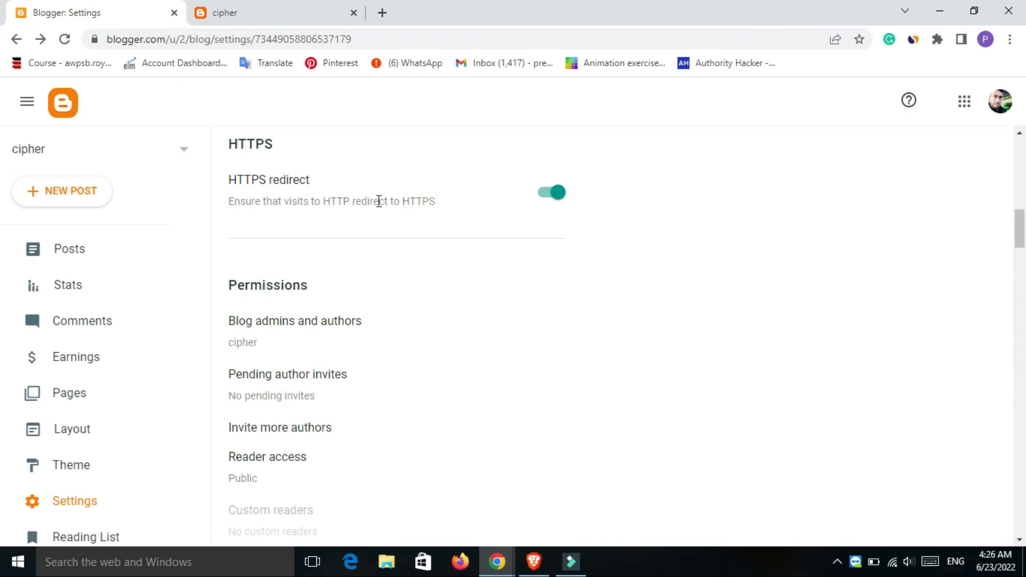
drag(1021, 237, 1021, 282)
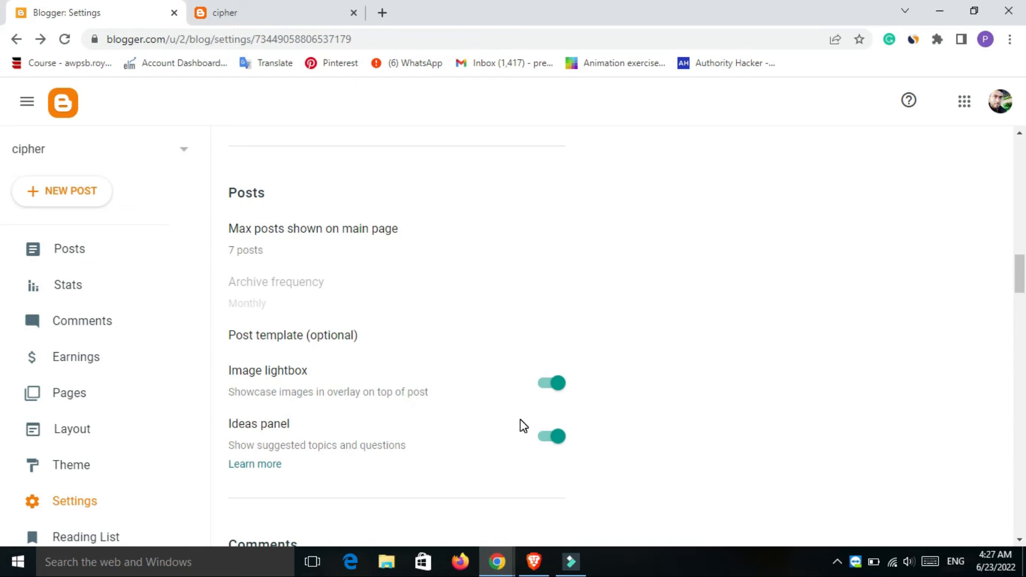
scroll(521, 420, down, 10)
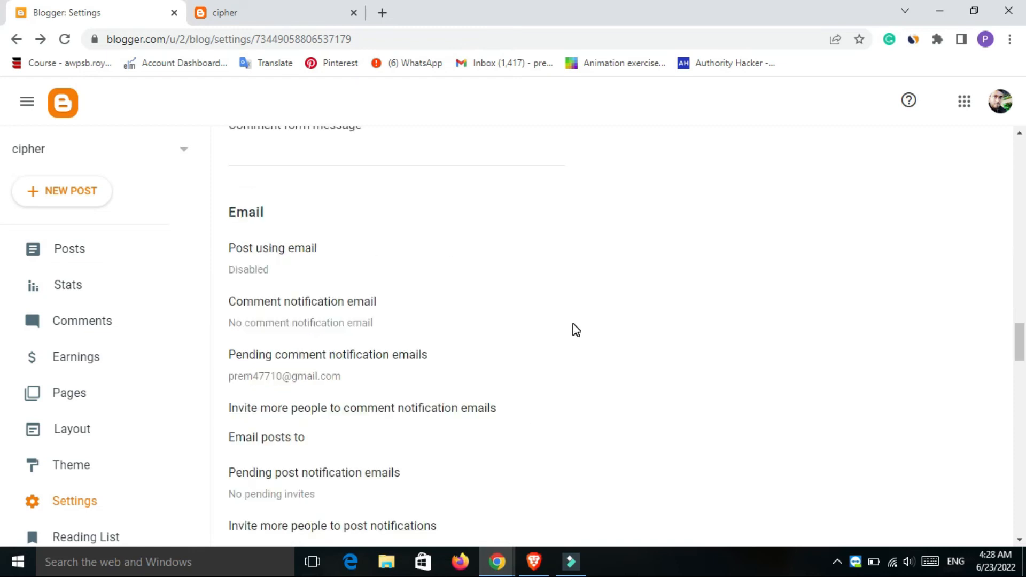
- Choose a different time zone in the formatting settings and enable the search description under the meta tags
scroll(283, 321, down, 7)
click(284, 295)
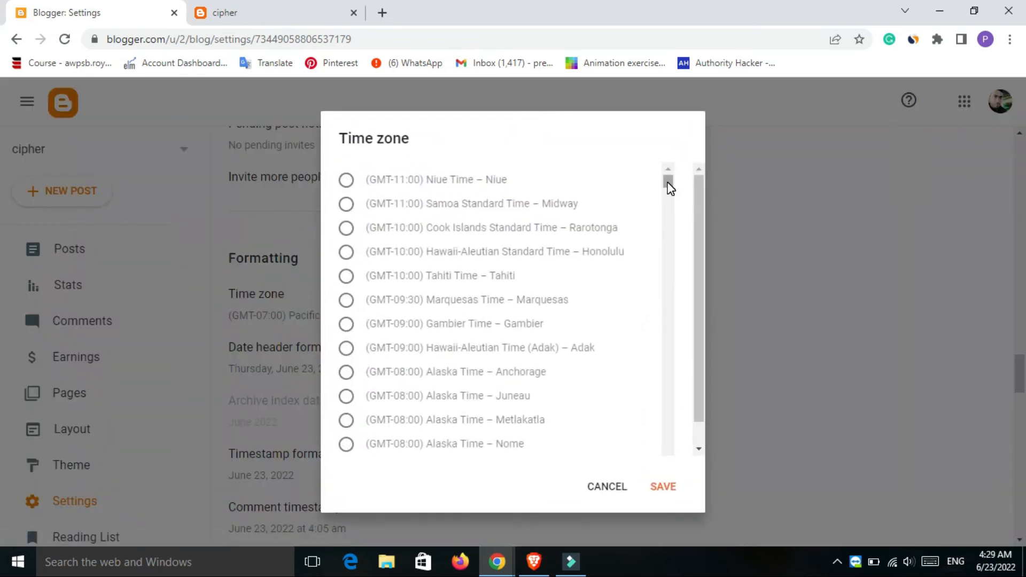
drag(668, 182, 668, 389)
click(346, 262)
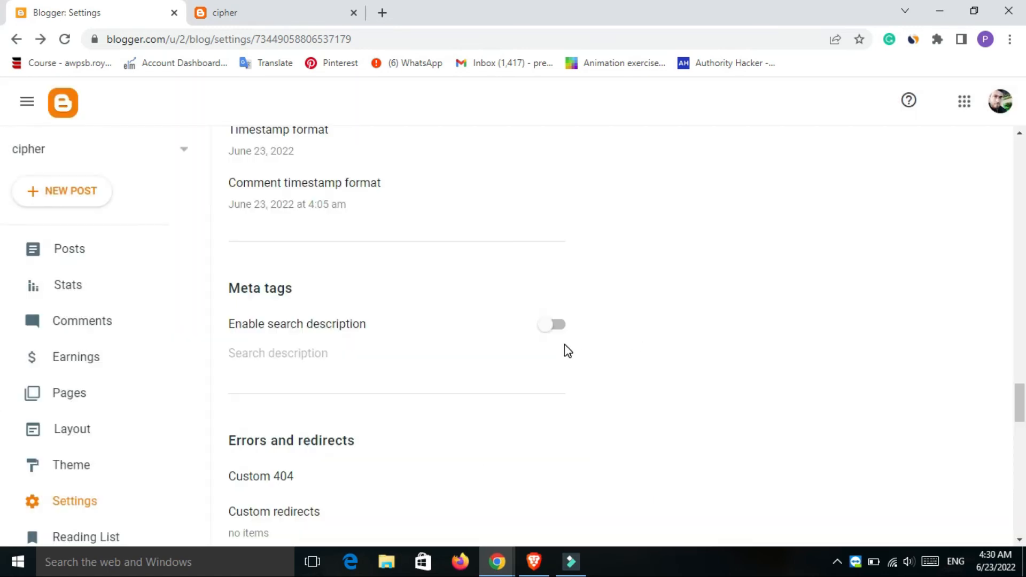
click(556, 329)
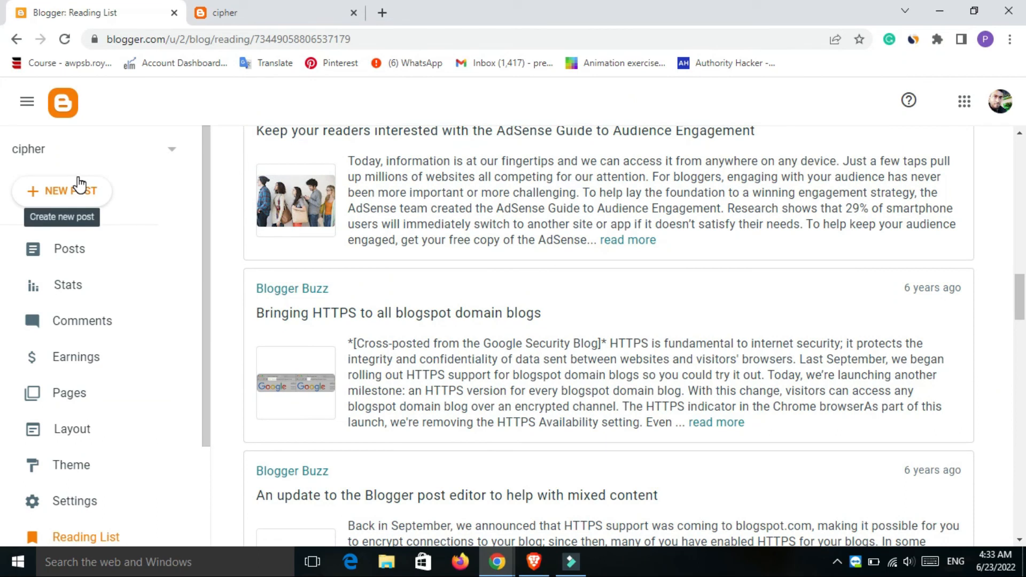
- Start a new blog post from the reading list page
click(79, 185)
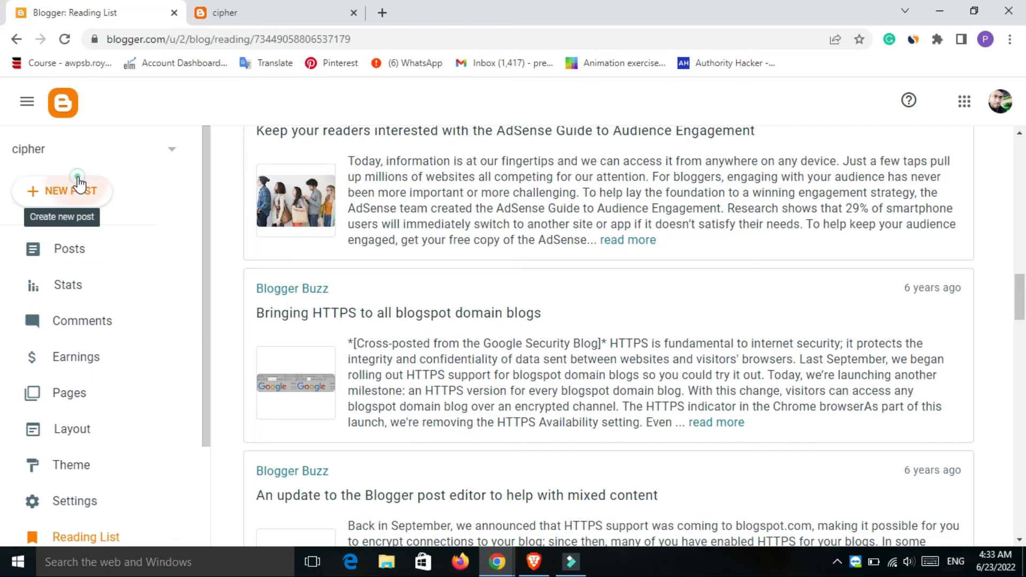